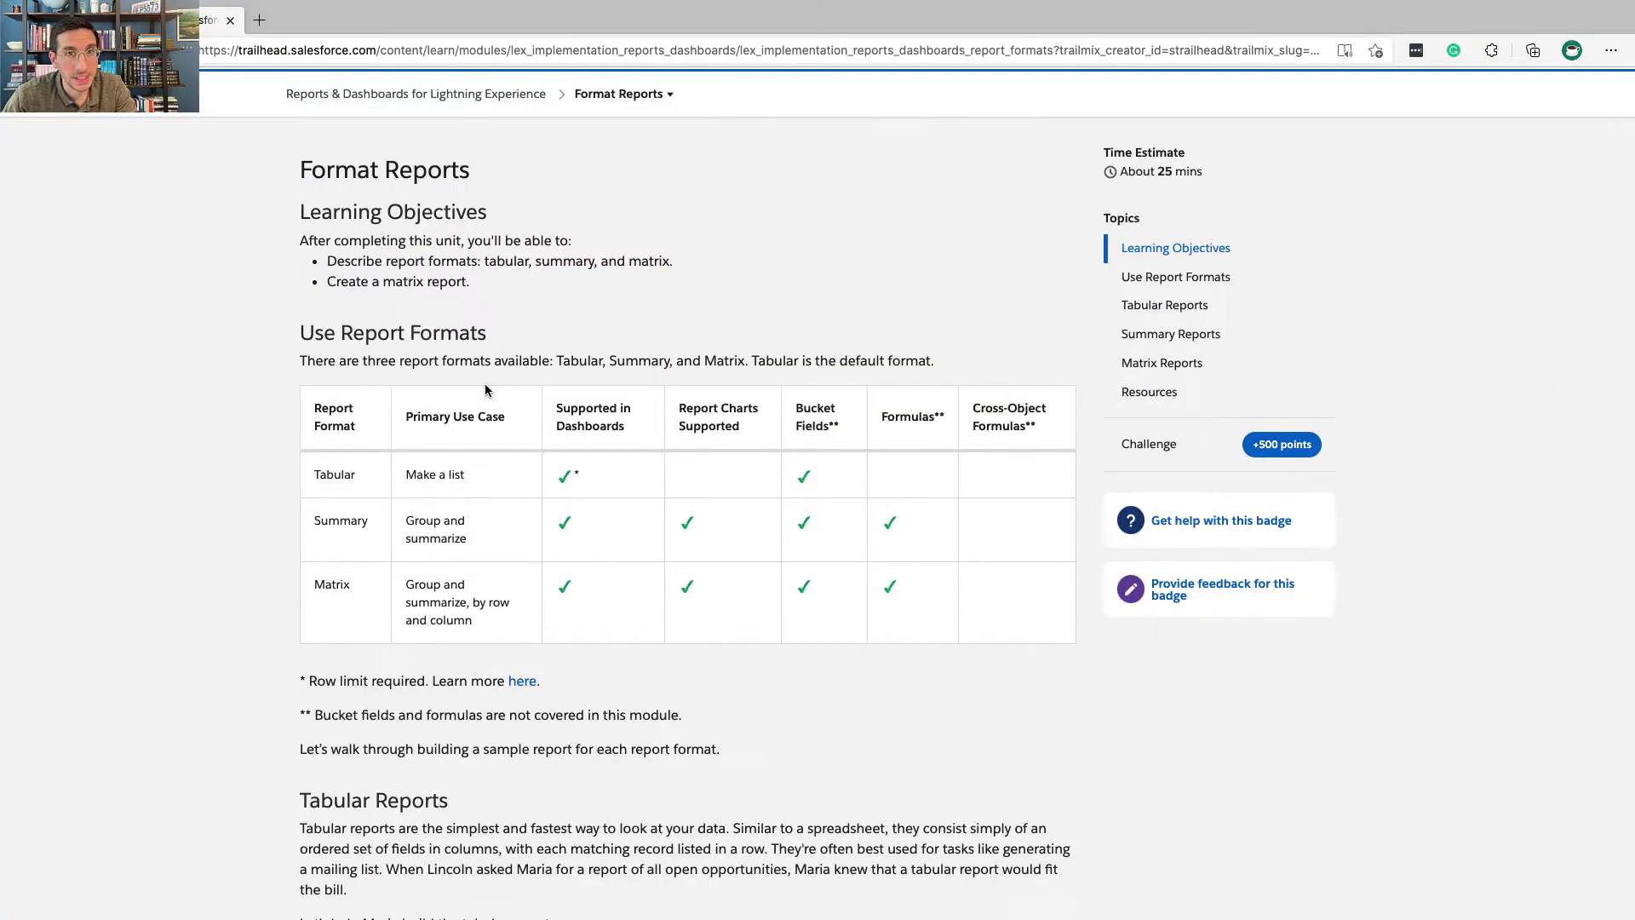
# - Read through the Tabular, Summary and Matrix Reports sections down to the hands-on challenge
pyautogui.scroll(-7, 485, 389)
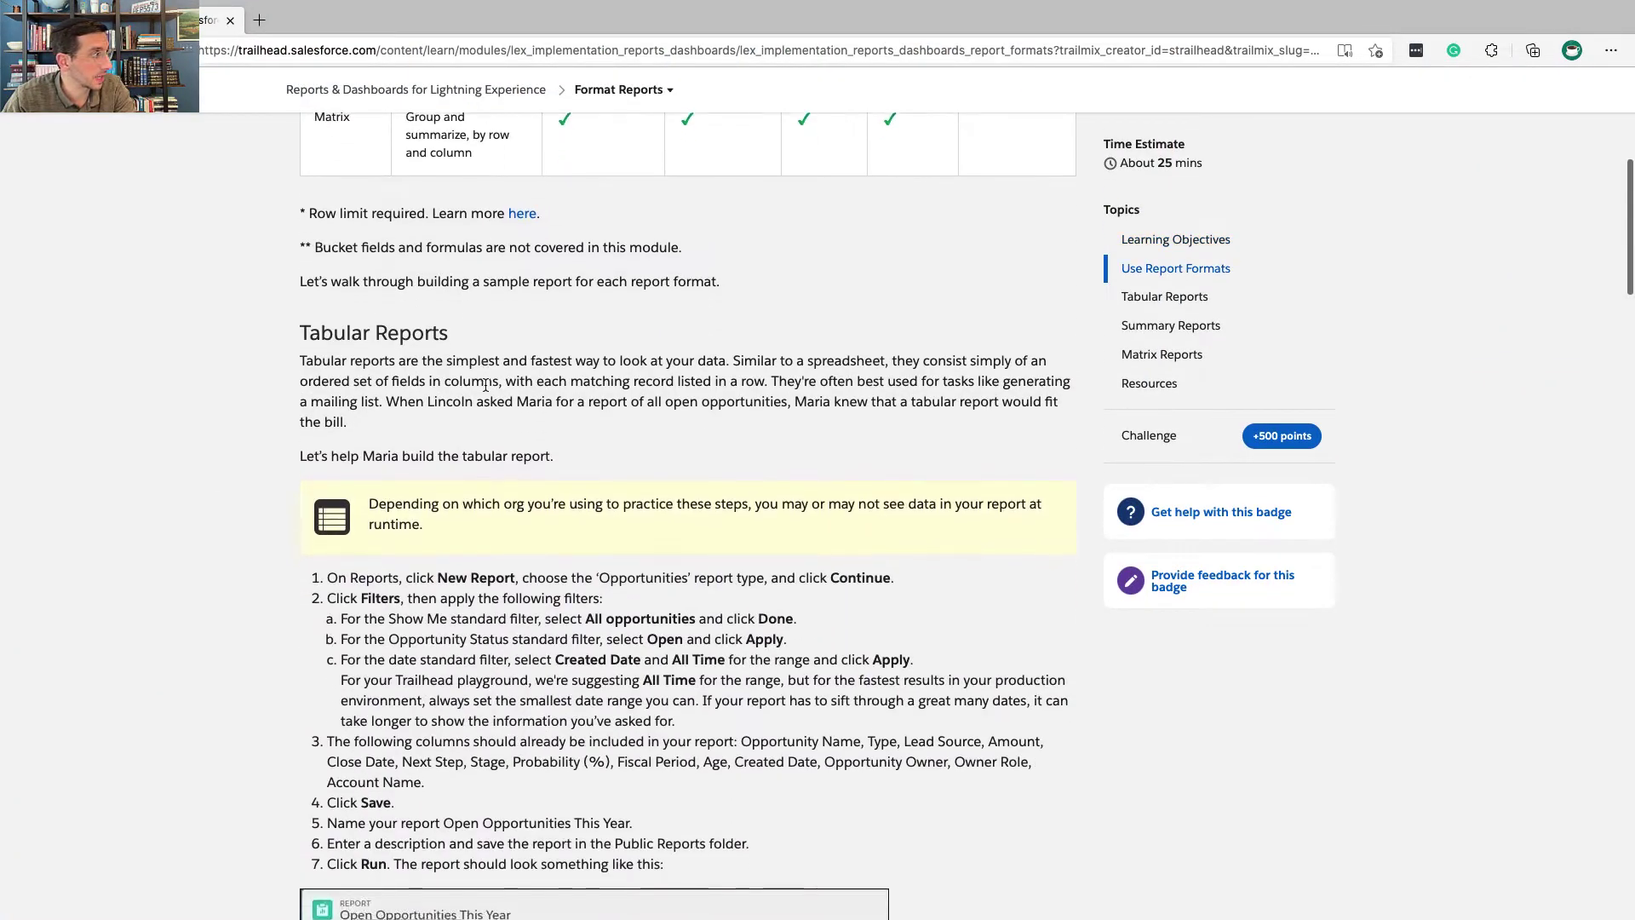
pyautogui.scroll(-13, 486, 389)
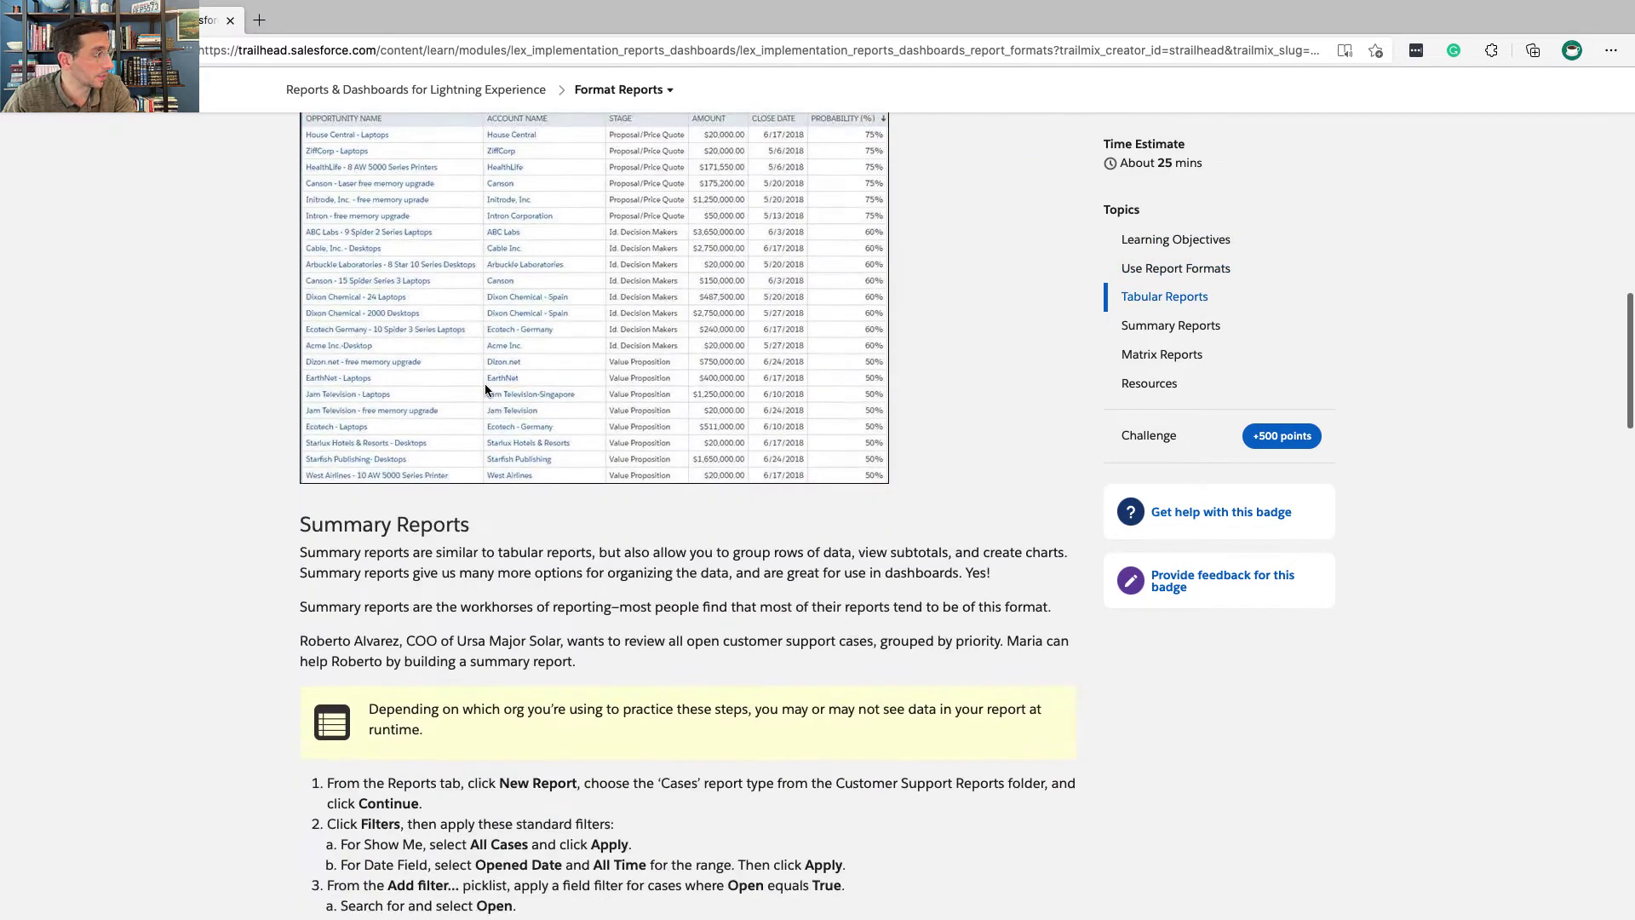
pyautogui.tripleClick(446, 219)
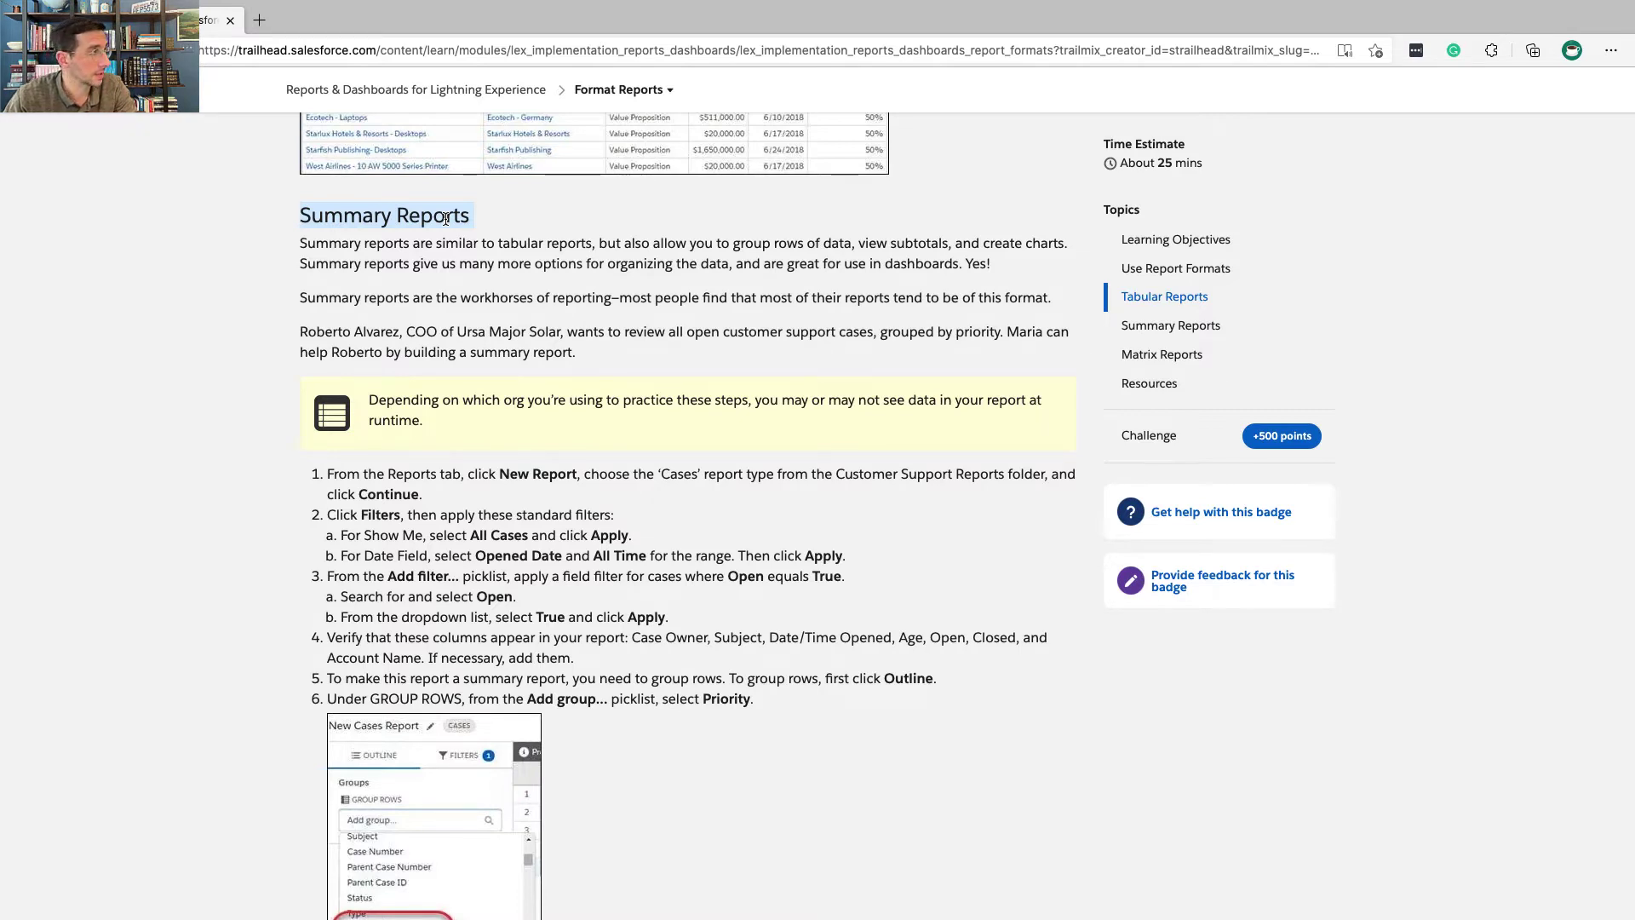
pyautogui.scroll(-1, 446, 219)
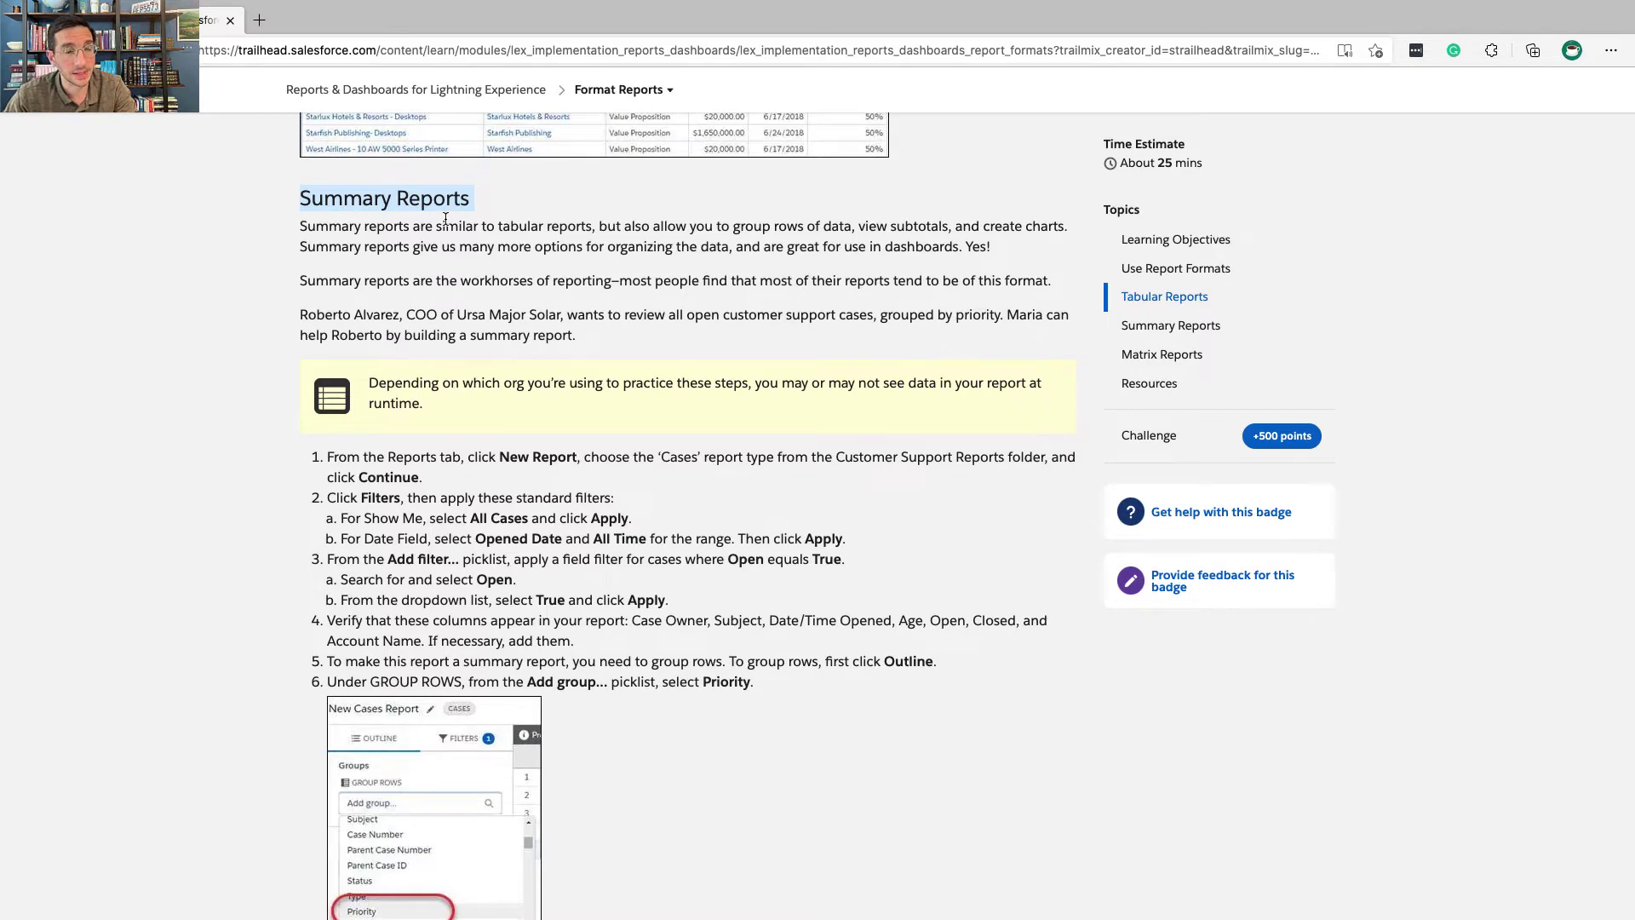
pyautogui.scroll(-14, 445, 219)
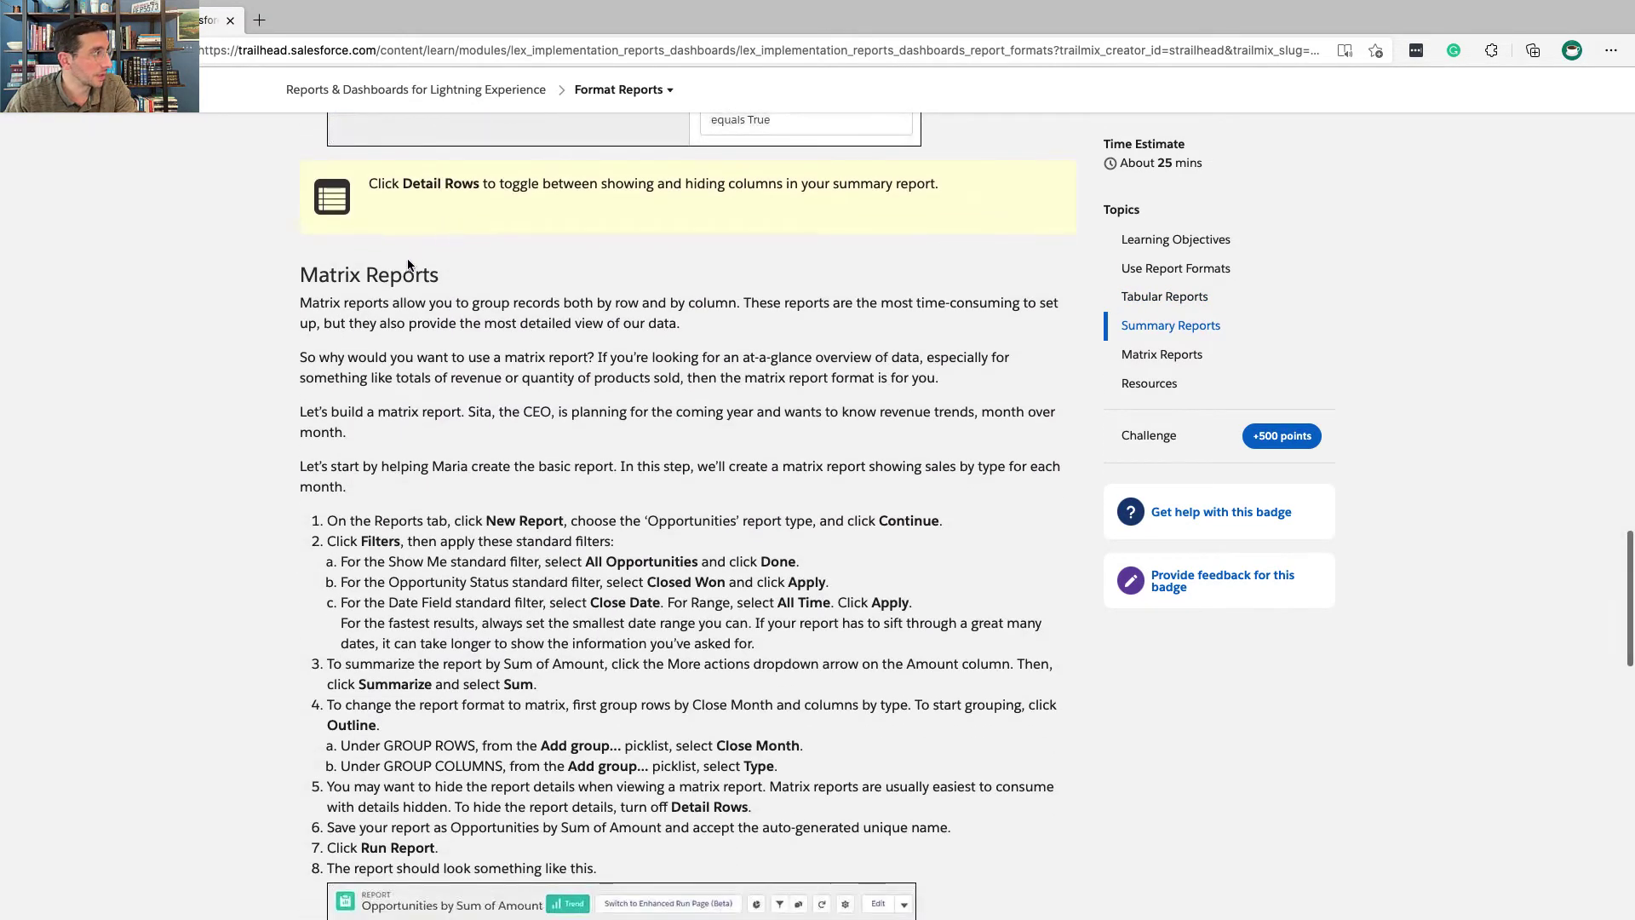
pyautogui.tripleClick(405, 278)
pyautogui.scroll(-2, 405, 279)
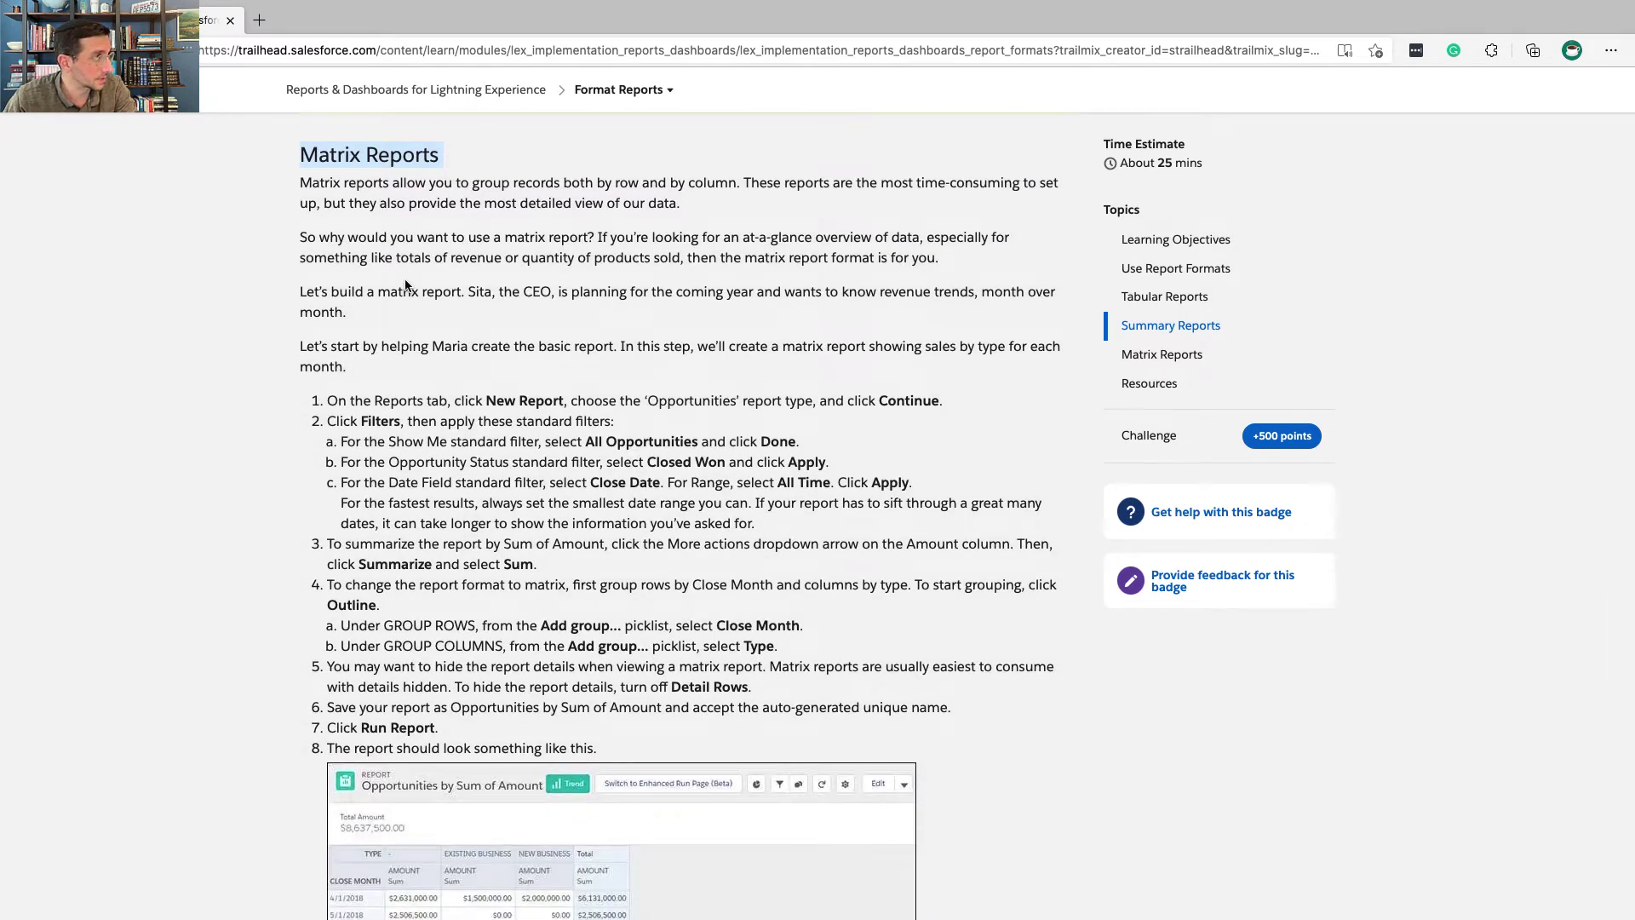
pyautogui.scroll(-2, 405, 285)
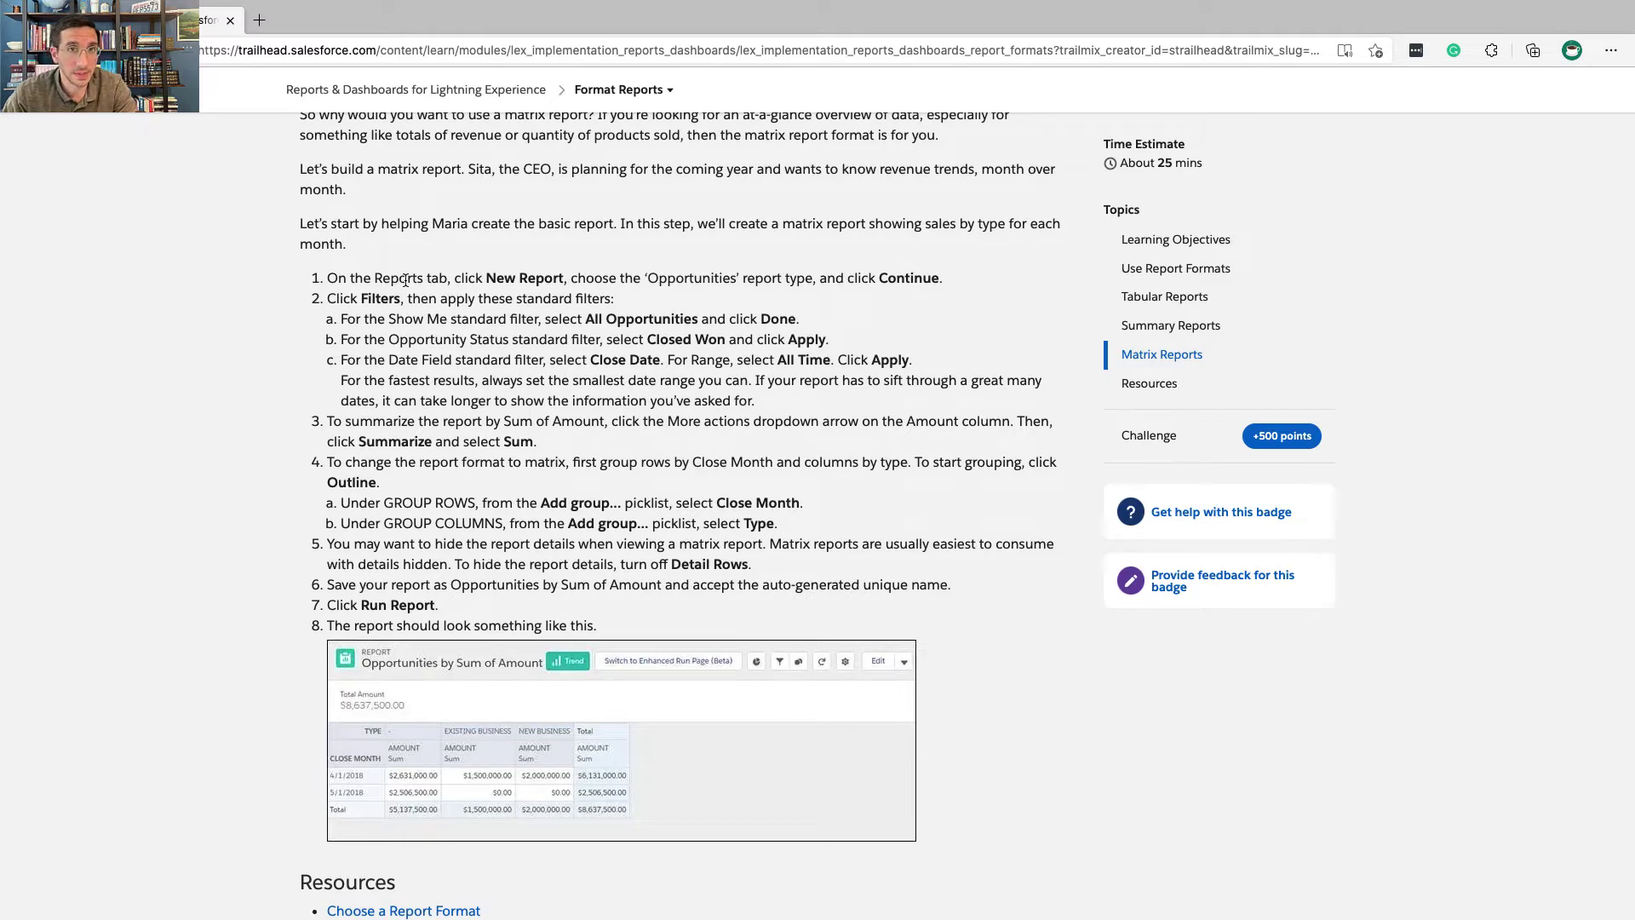
pyautogui.scroll(-5, 405, 281)
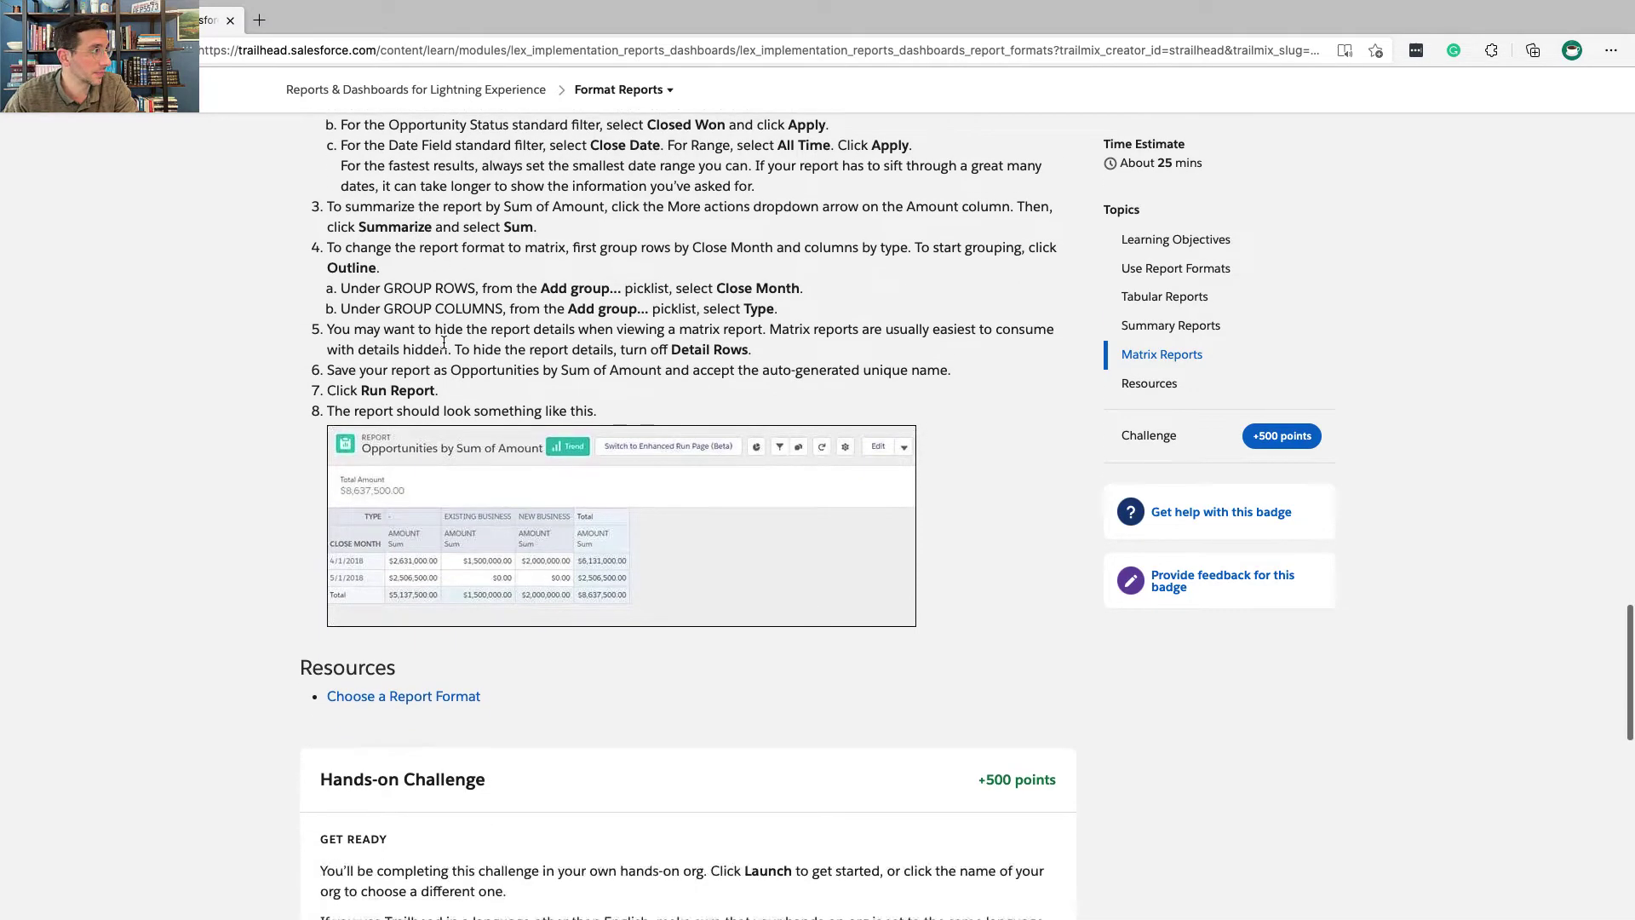
pyautogui.scroll(-7, 443, 341)
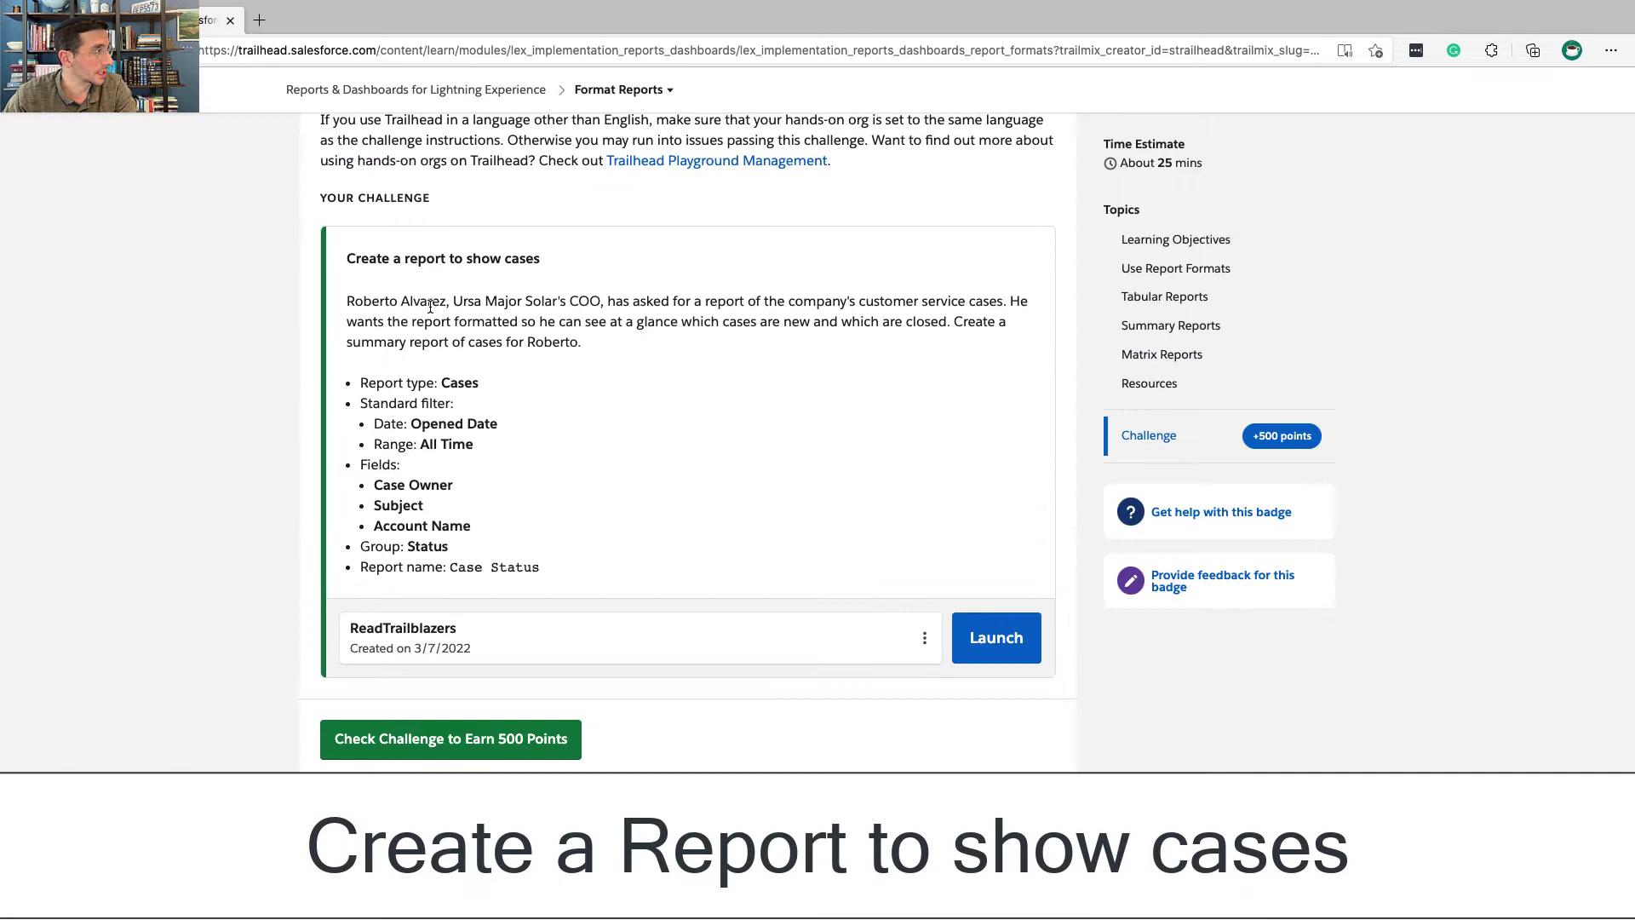
# - Highlight the challenge description and the required Cases report type, then go to Salesforce Reports
pyautogui.doubleClick(430, 321)
pyautogui.tripleClick(430, 321)
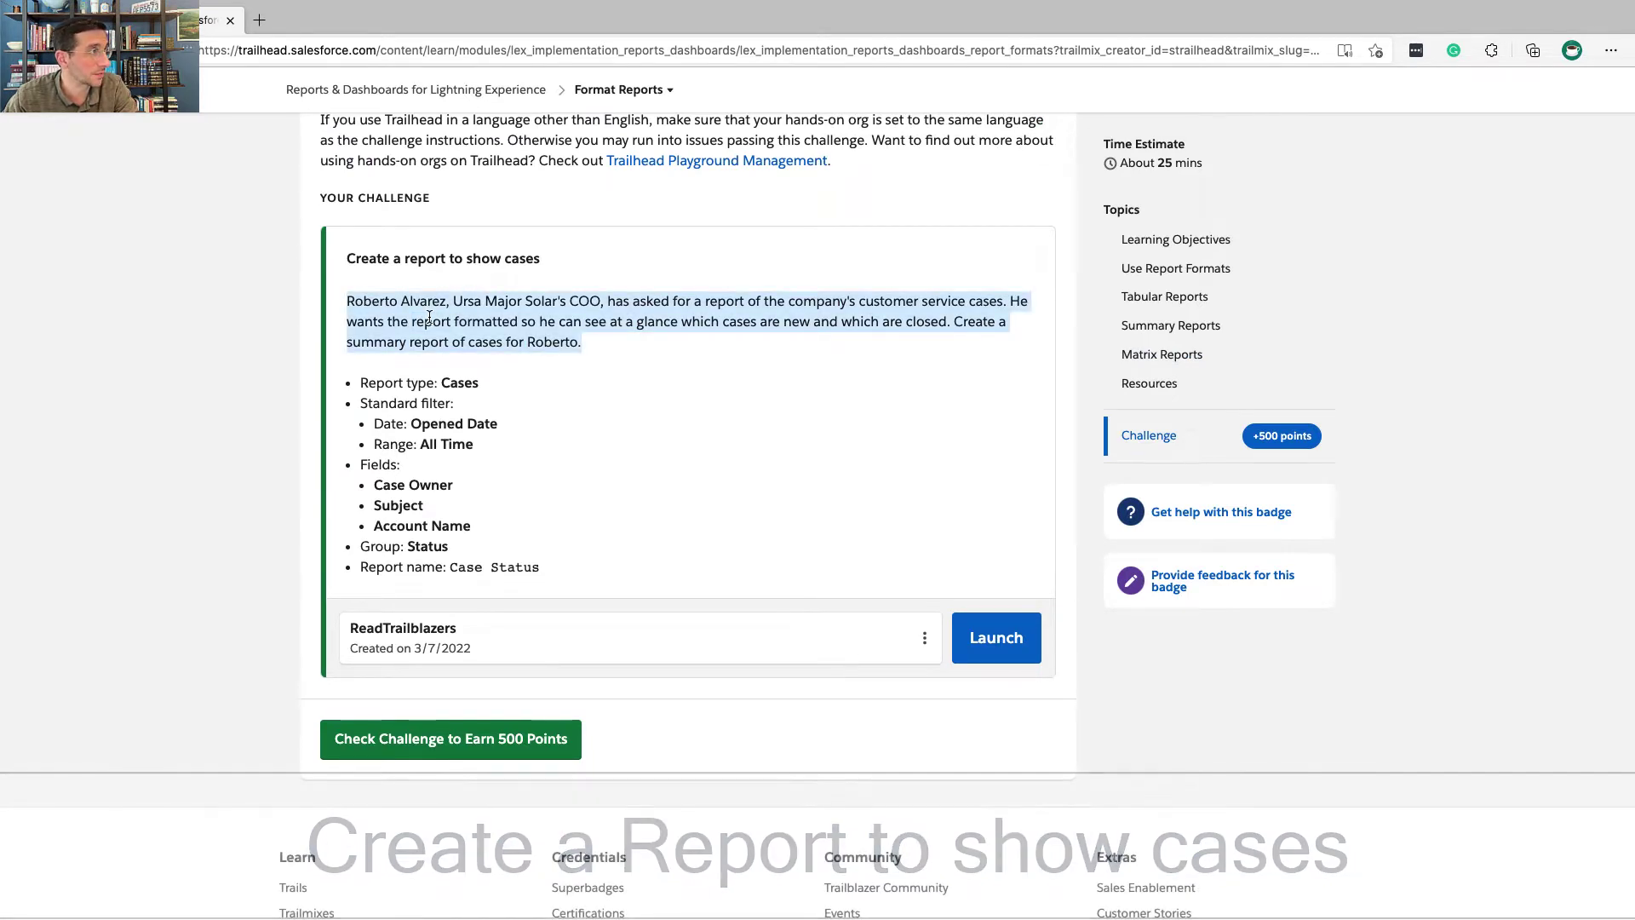
pyautogui.scroll(-1, 429, 316)
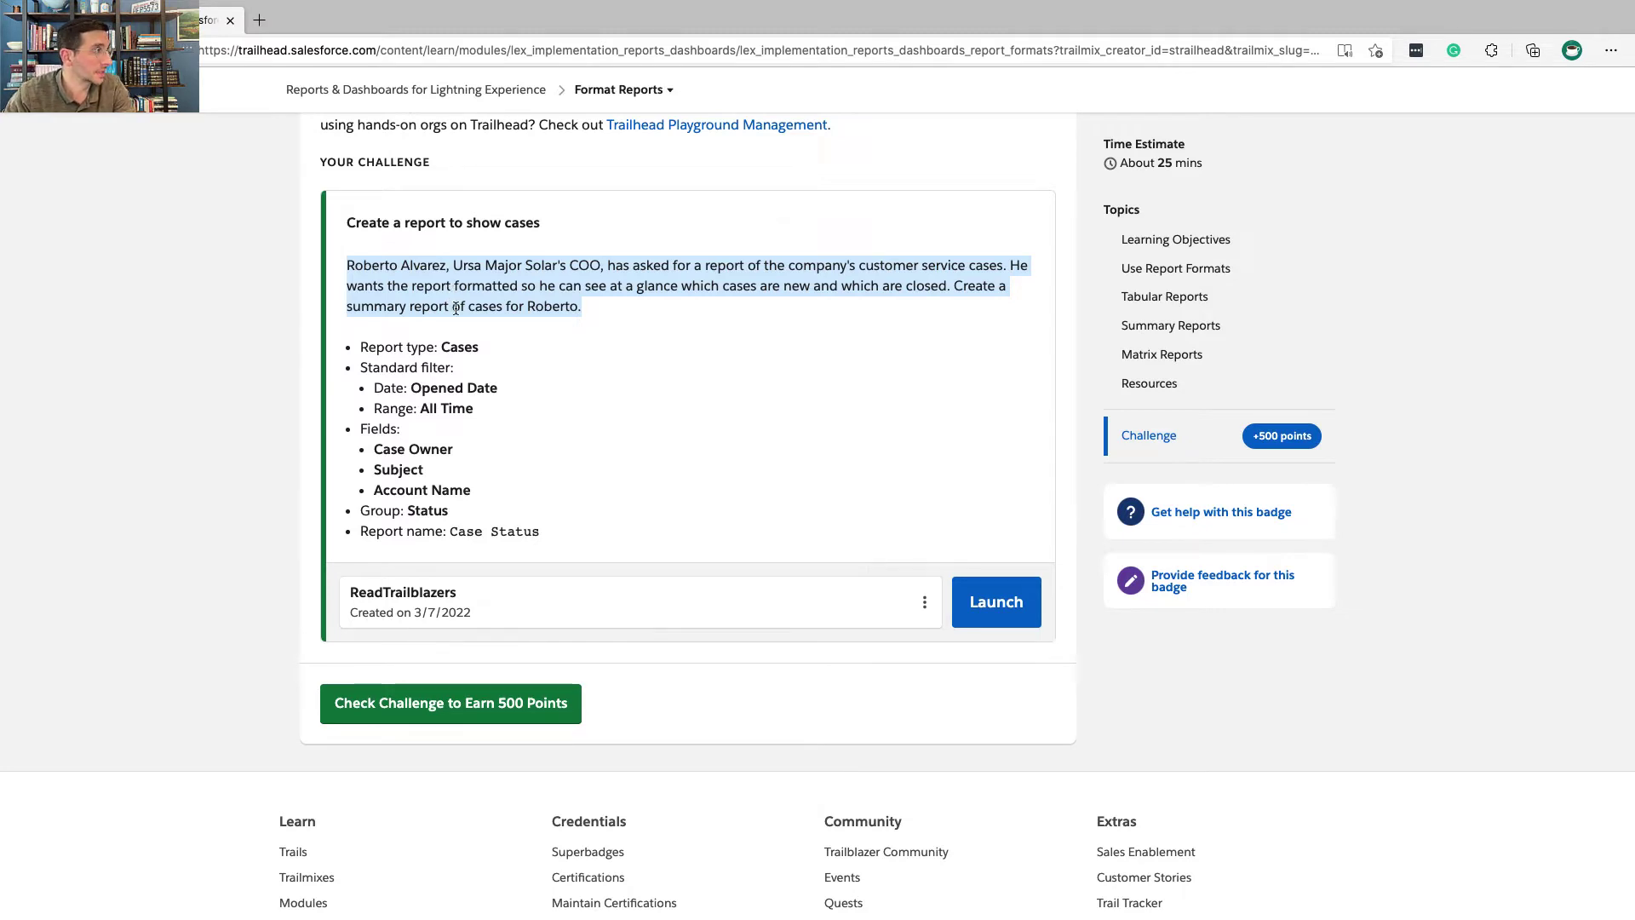
pyautogui.scroll(-1, 455, 309)
pyautogui.doubleClick(455, 298)
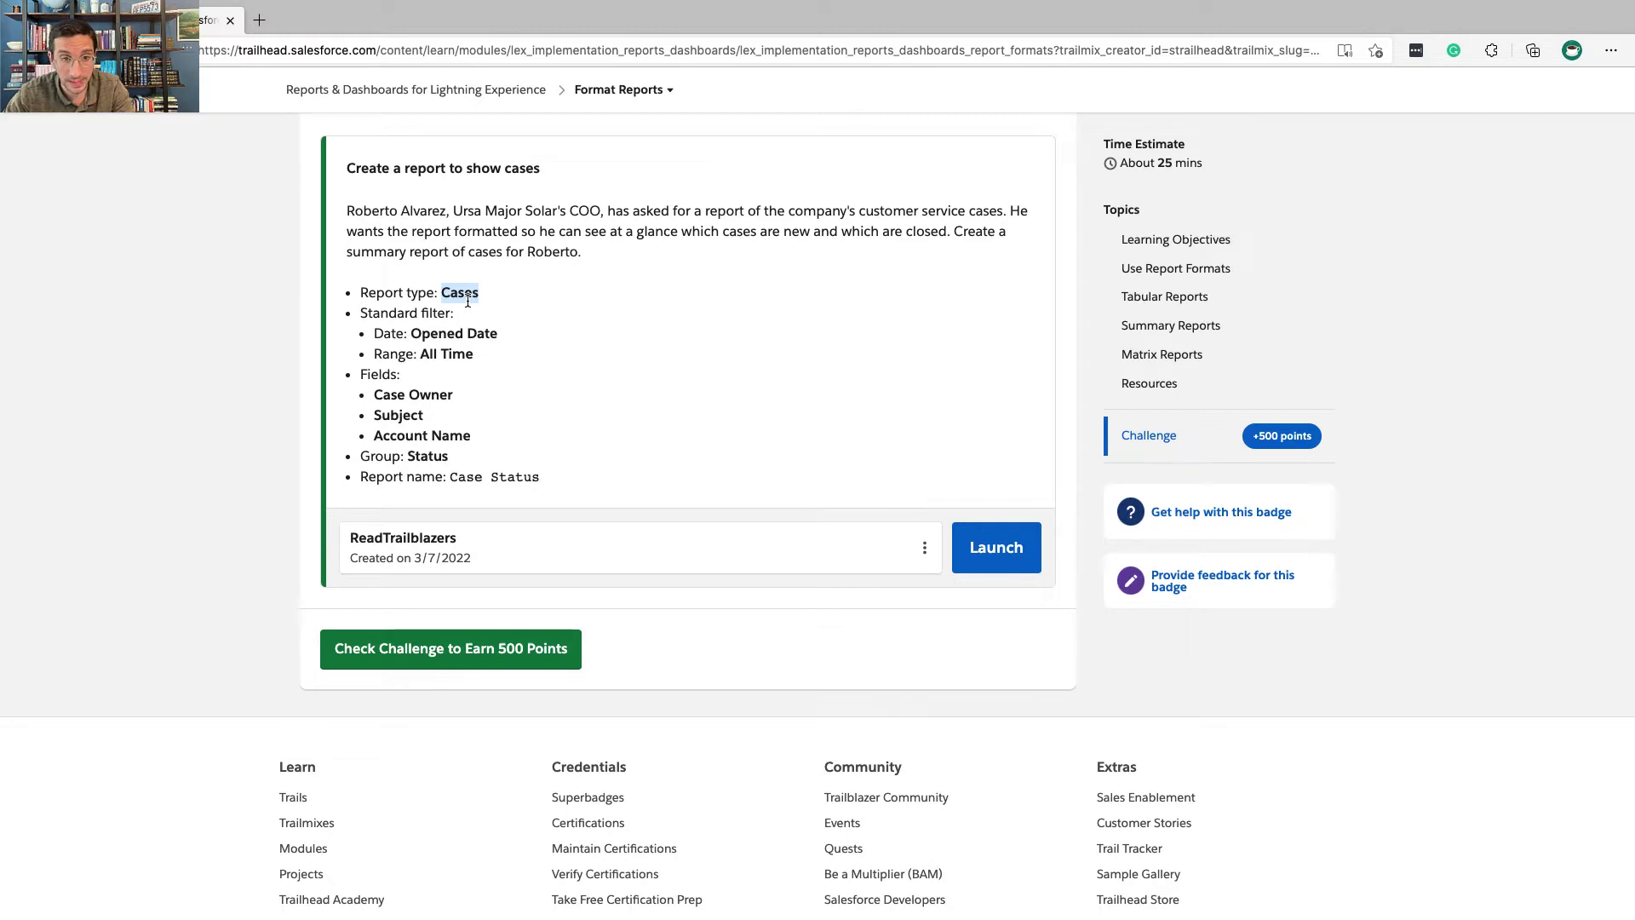
pyautogui.hotkey('ctrl', 'Right')
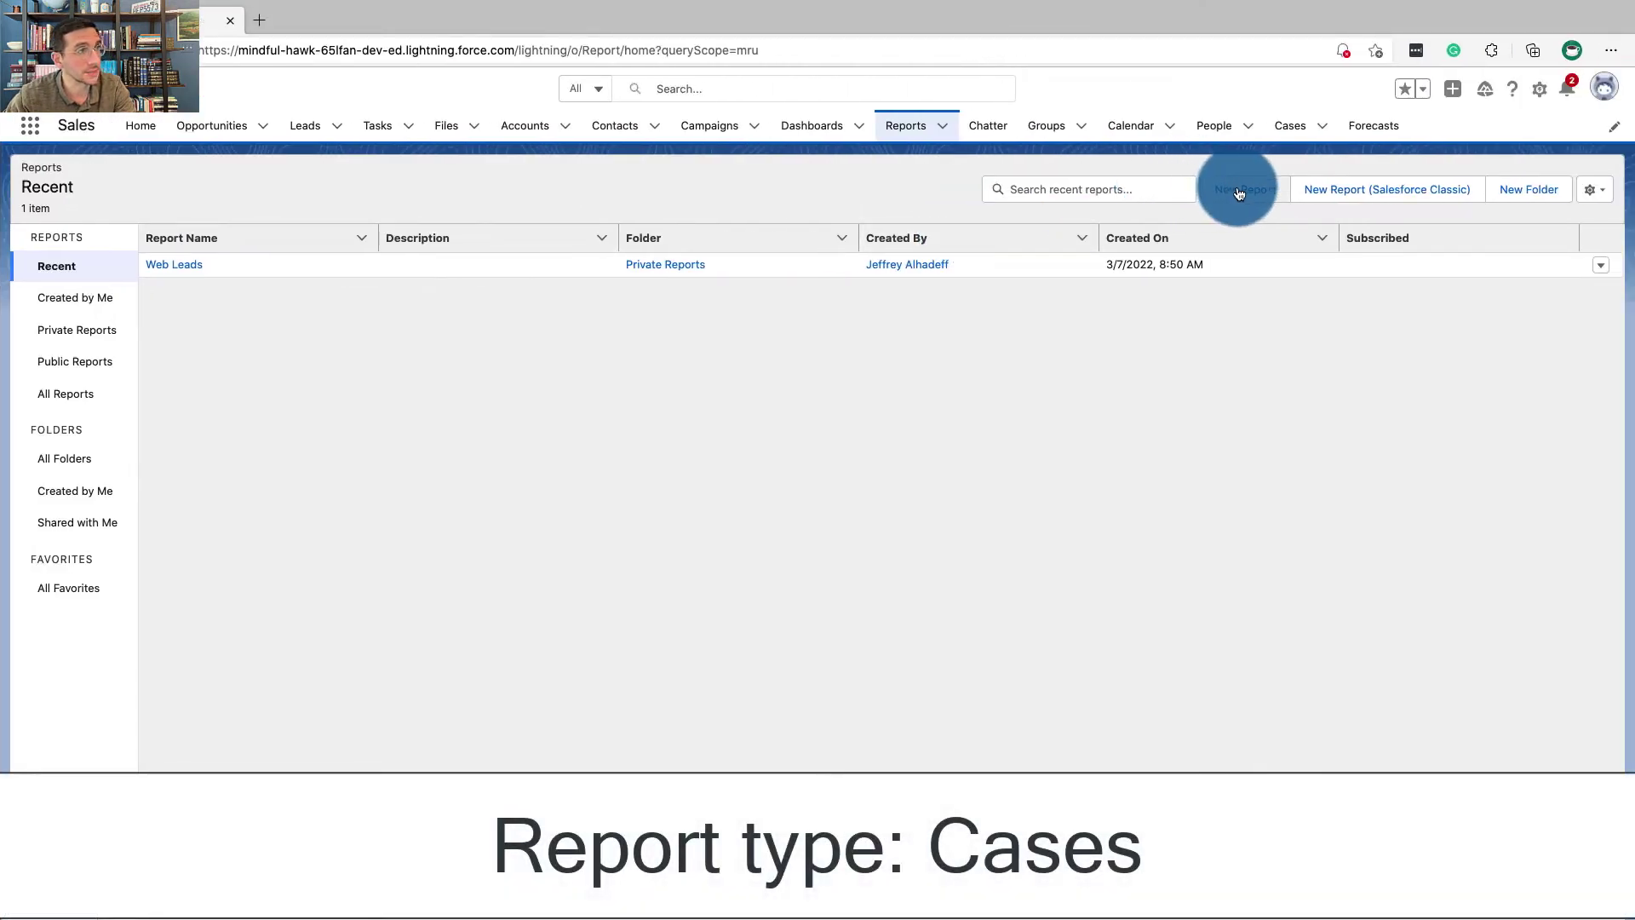
# - Start a new report using the Cases report type
pyautogui.click(1239, 192)
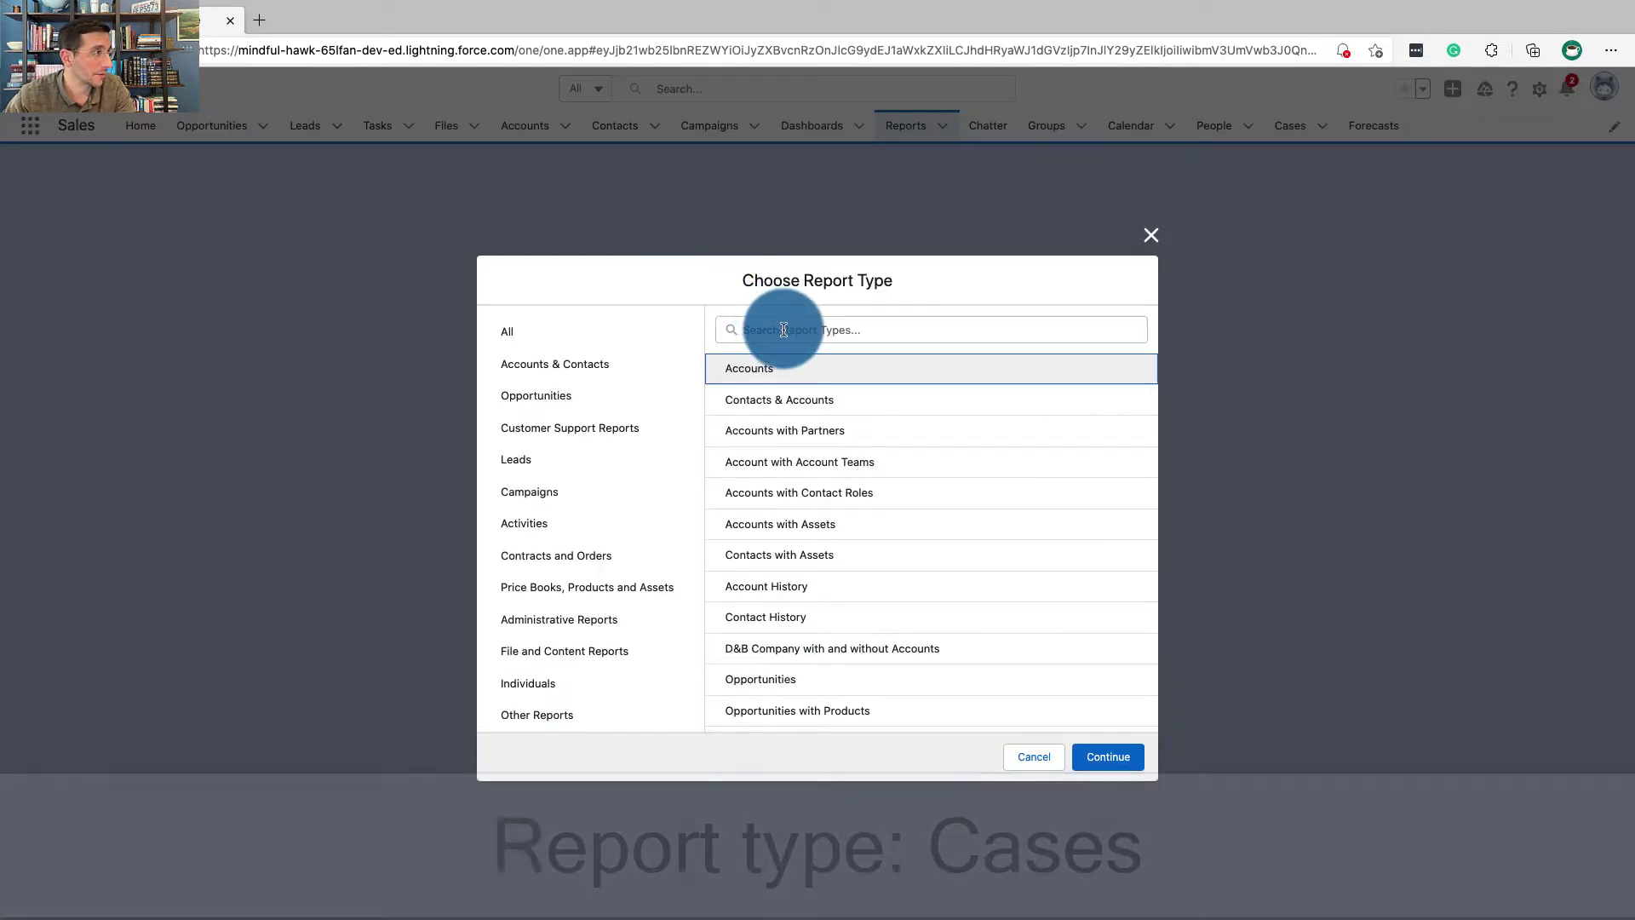
pyautogui.click(783, 329)
pyautogui.write('Cases')
pyautogui.click(743, 369)
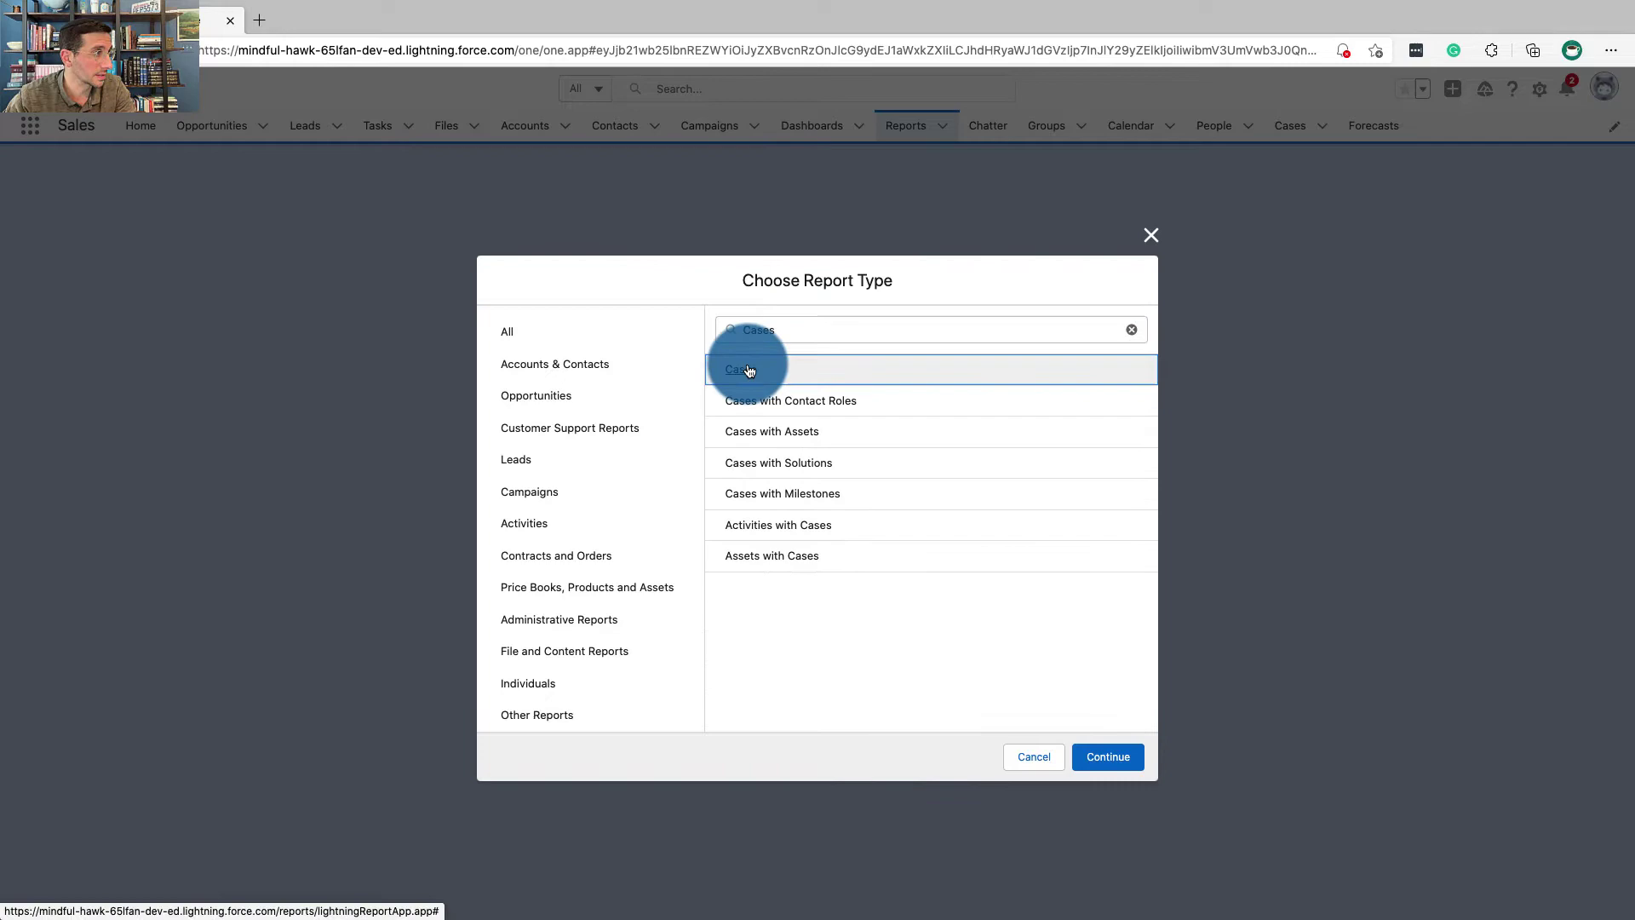
pyautogui.click(1108, 756)
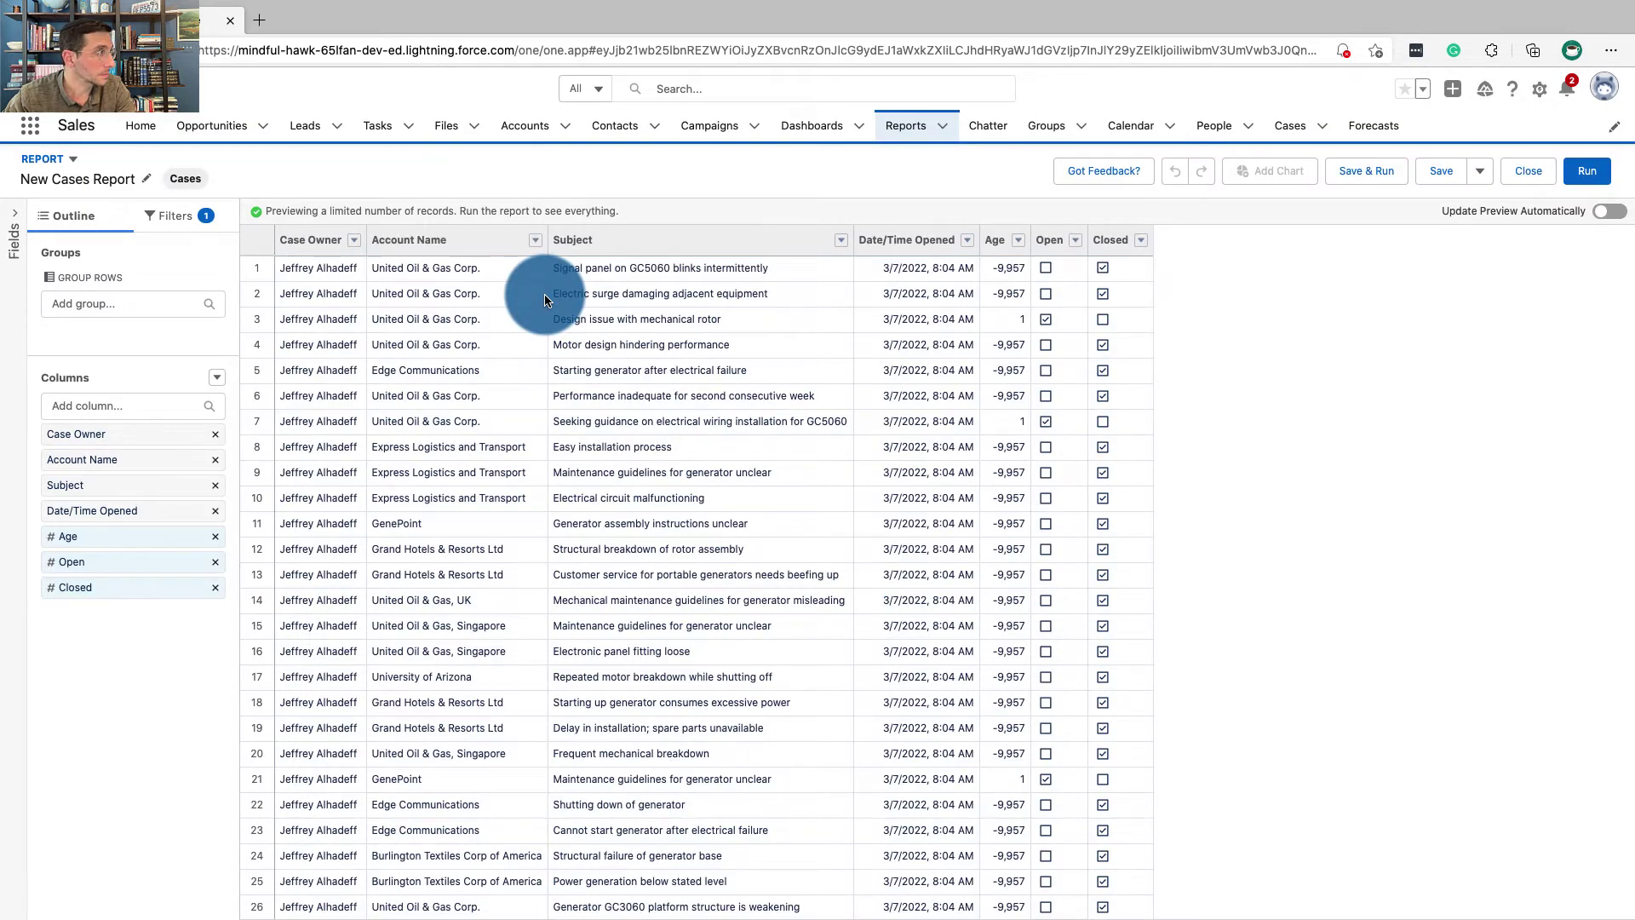
# - Check the challenge's Standard filter requirement against the report builder
pyautogui.hotkey('ctrl', 'Left')
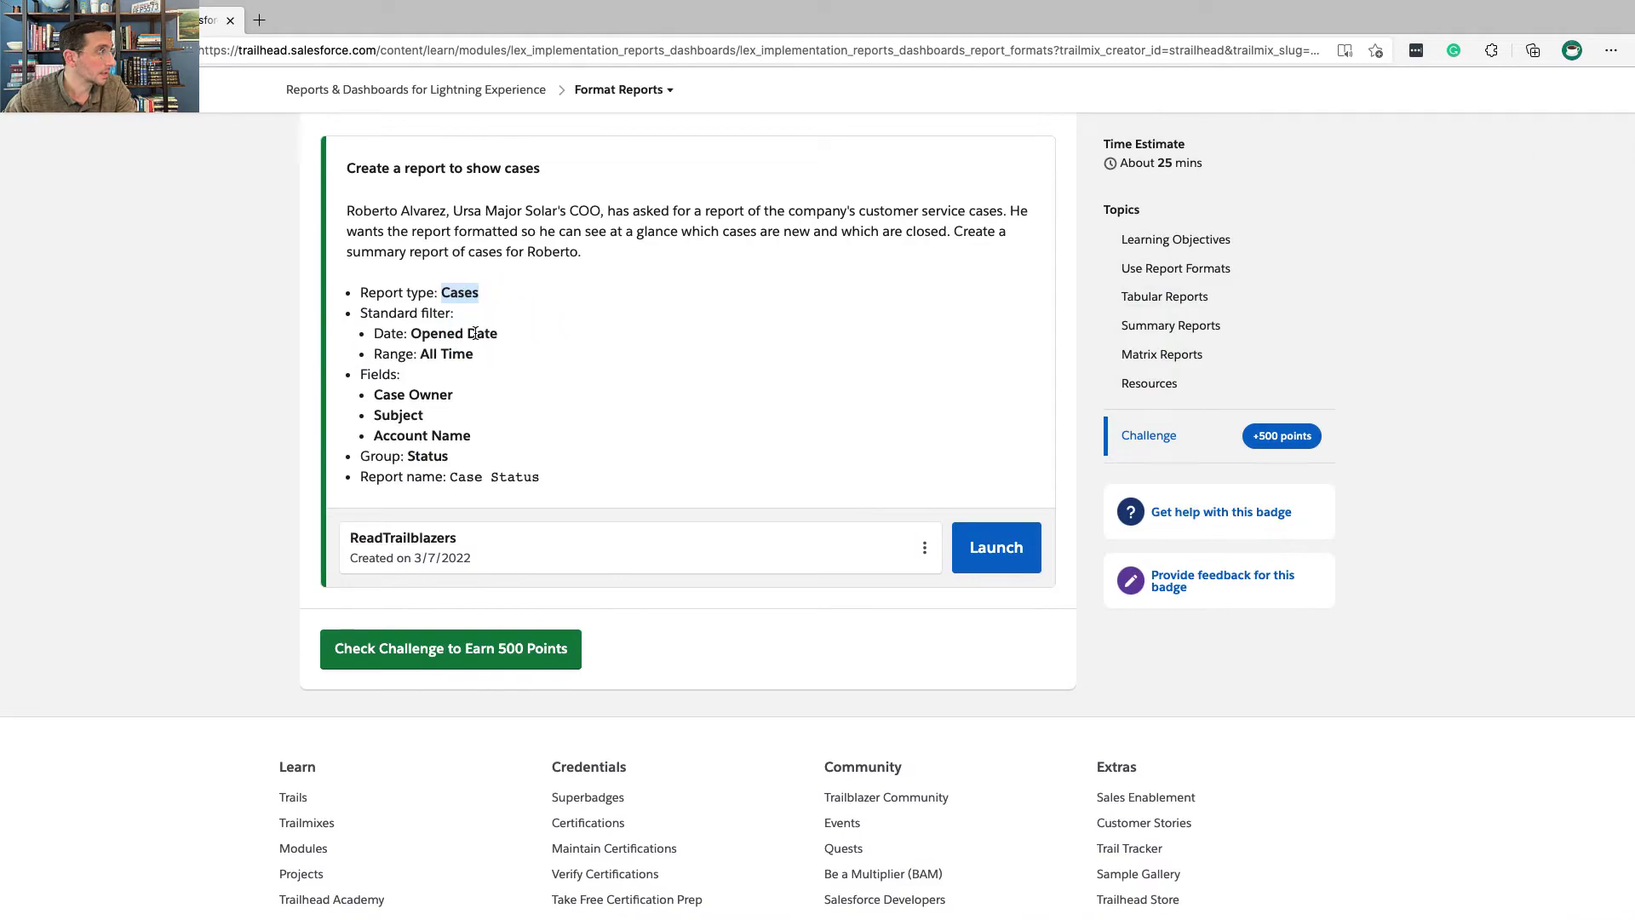
pyautogui.moveTo(454, 312); pyautogui.dragTo(360, 313)
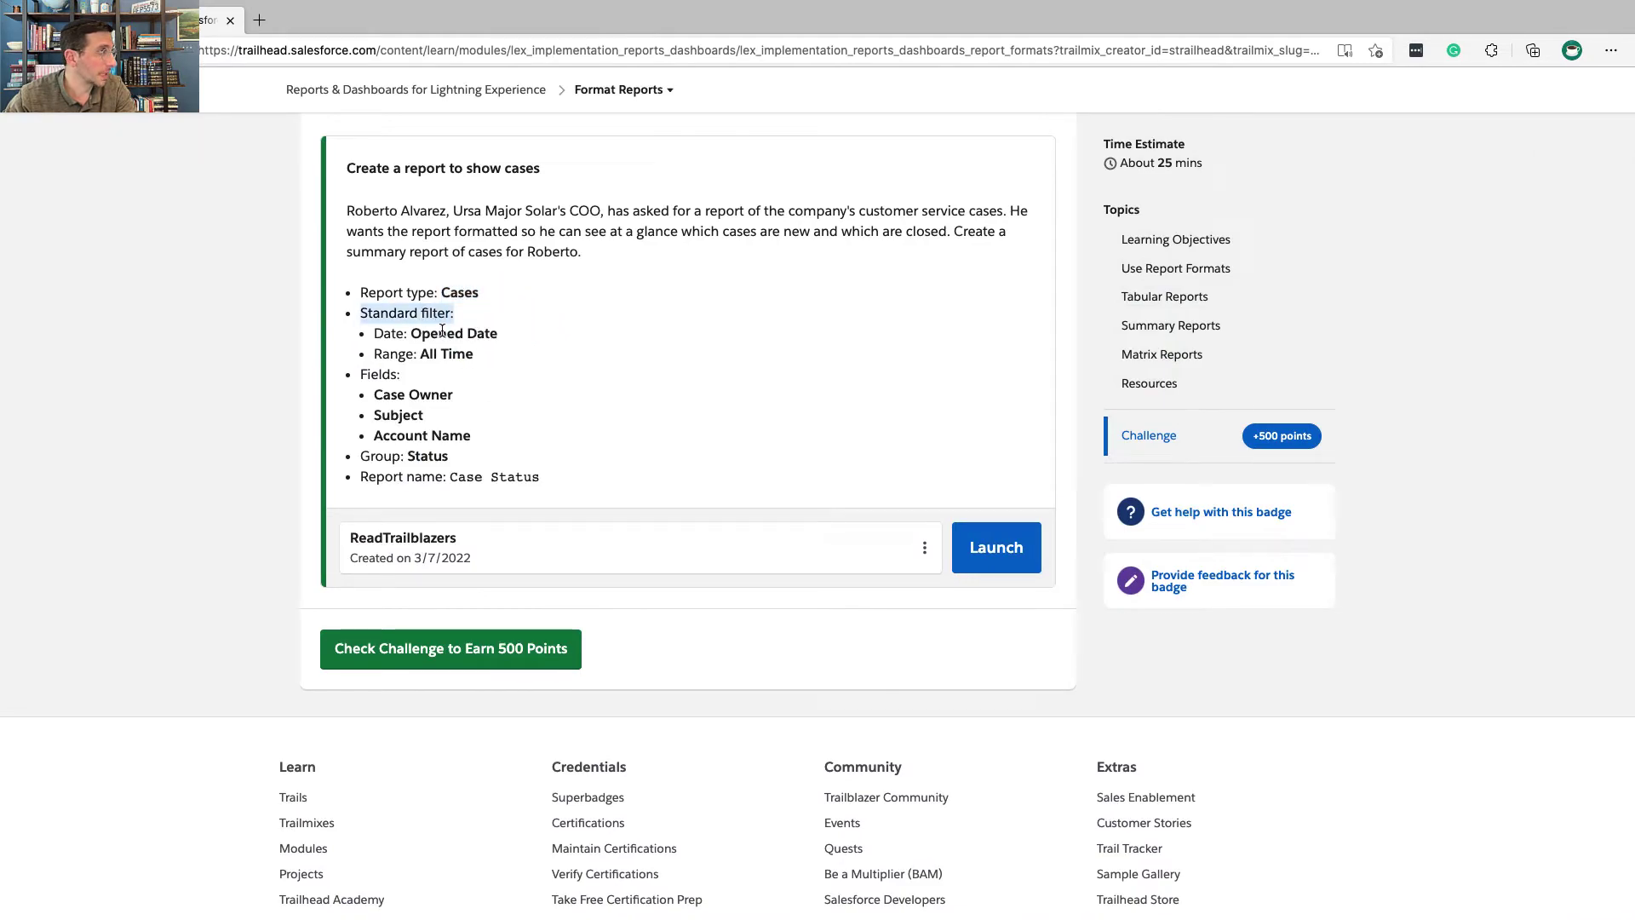
pyautogui.hotkey('ctrl', 'Right')
# - Inspect the report's Units filter choices and leave it set to Hours
pyautogui.click(189, 218)
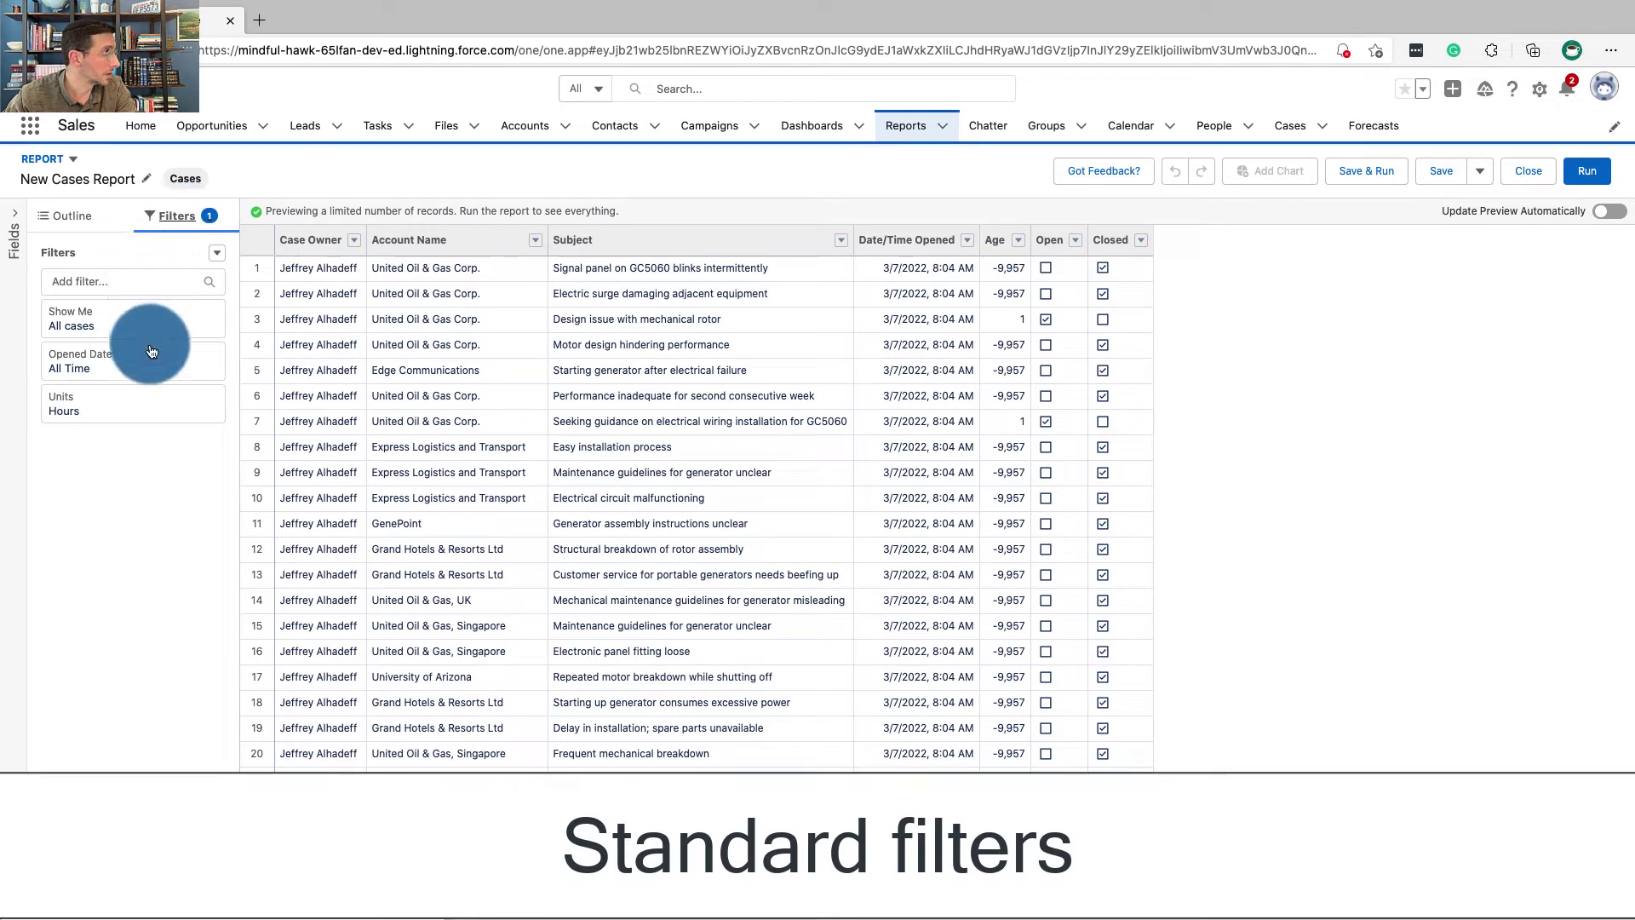
pyautogui.click(151, 400)
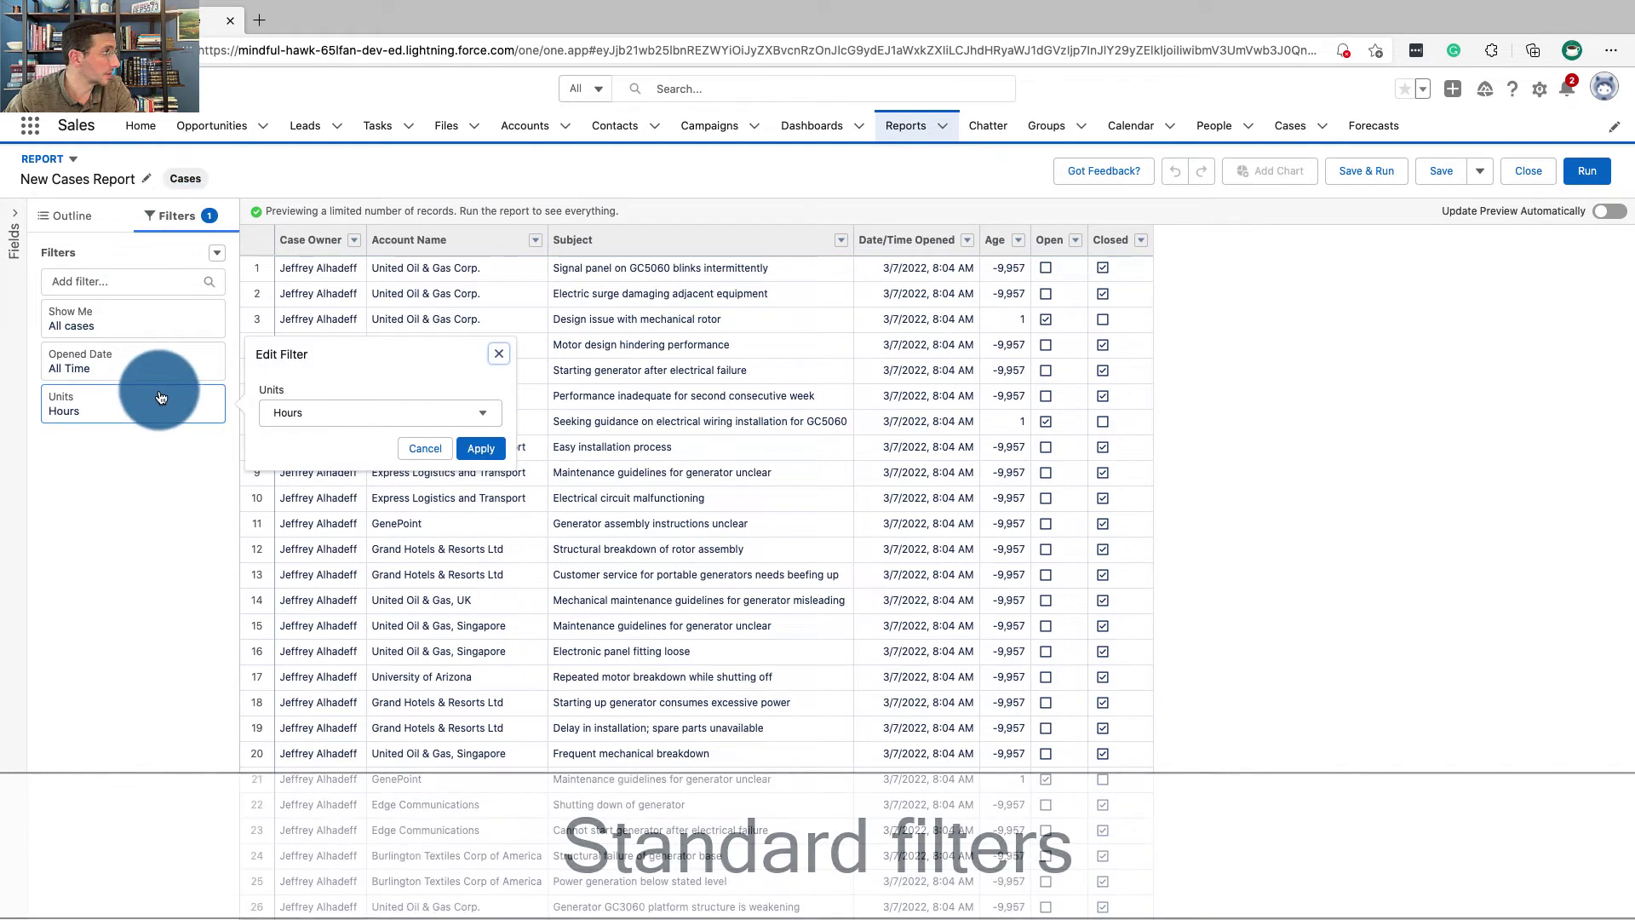
pyautogui.click(294, 414)
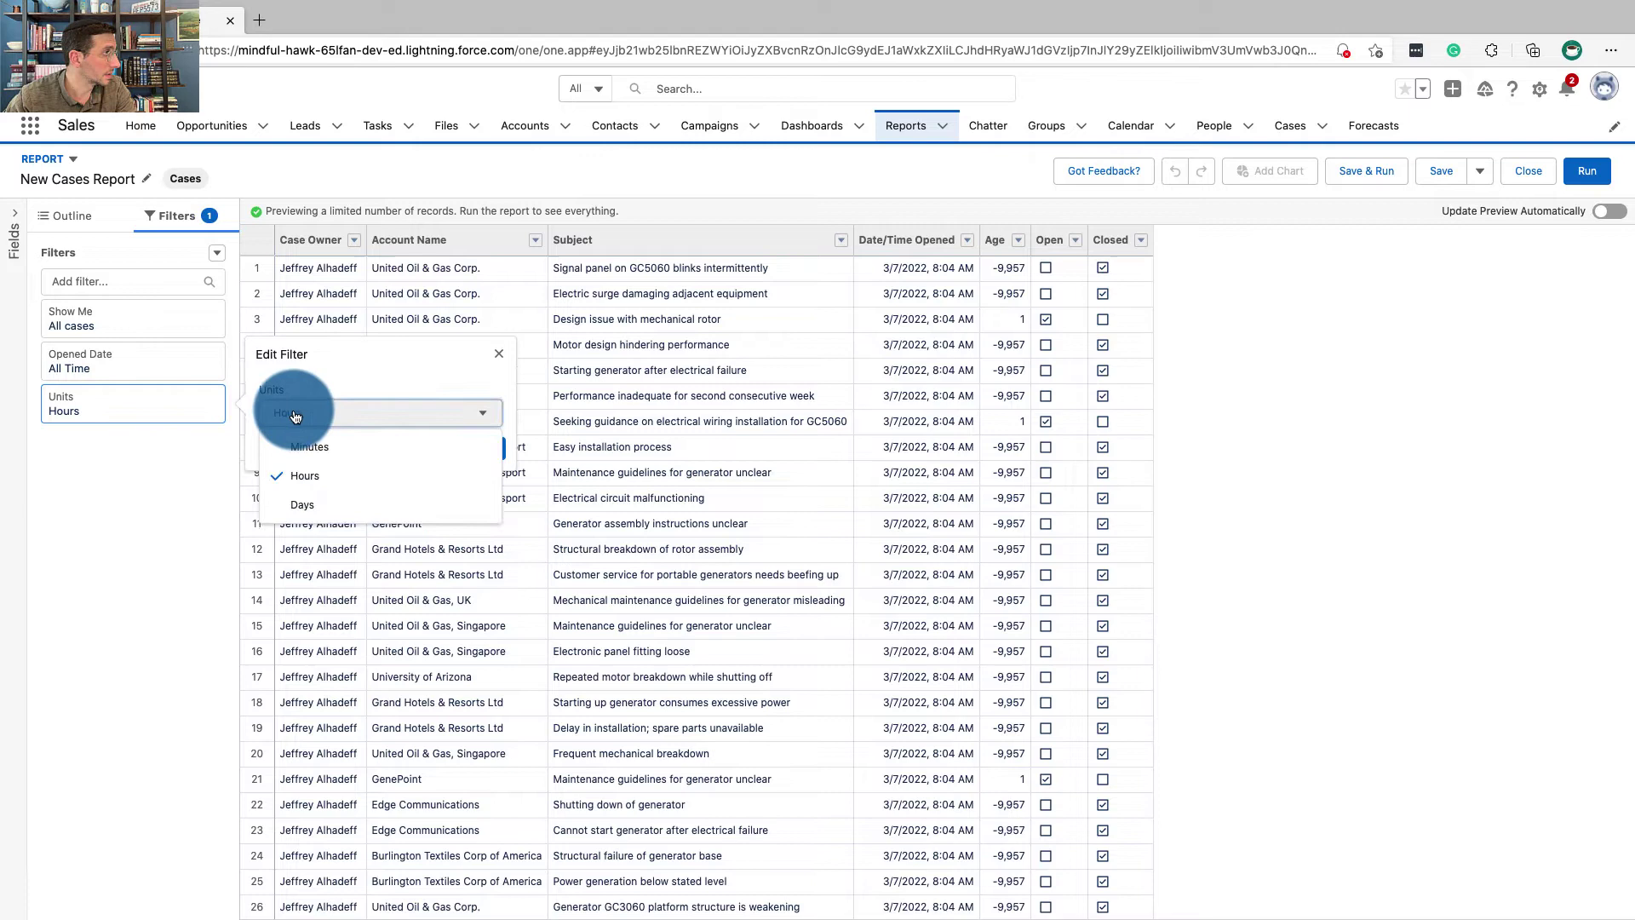
pyautogui.press('Escape')
pyautogui.press('Escape')
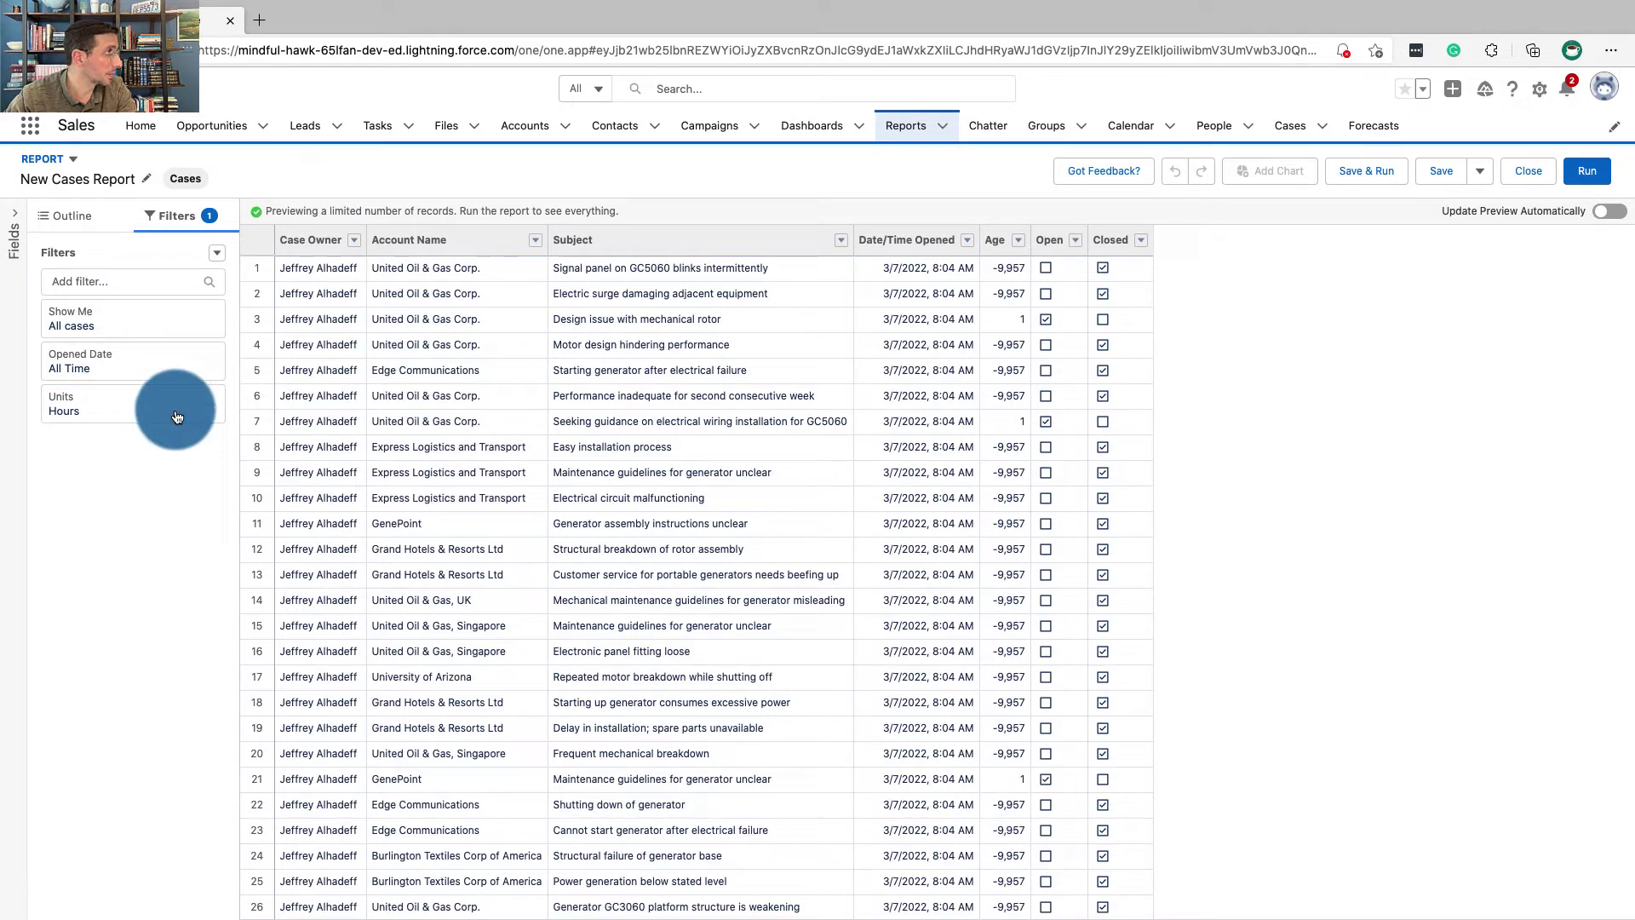
pyautogui.click(176, 416)
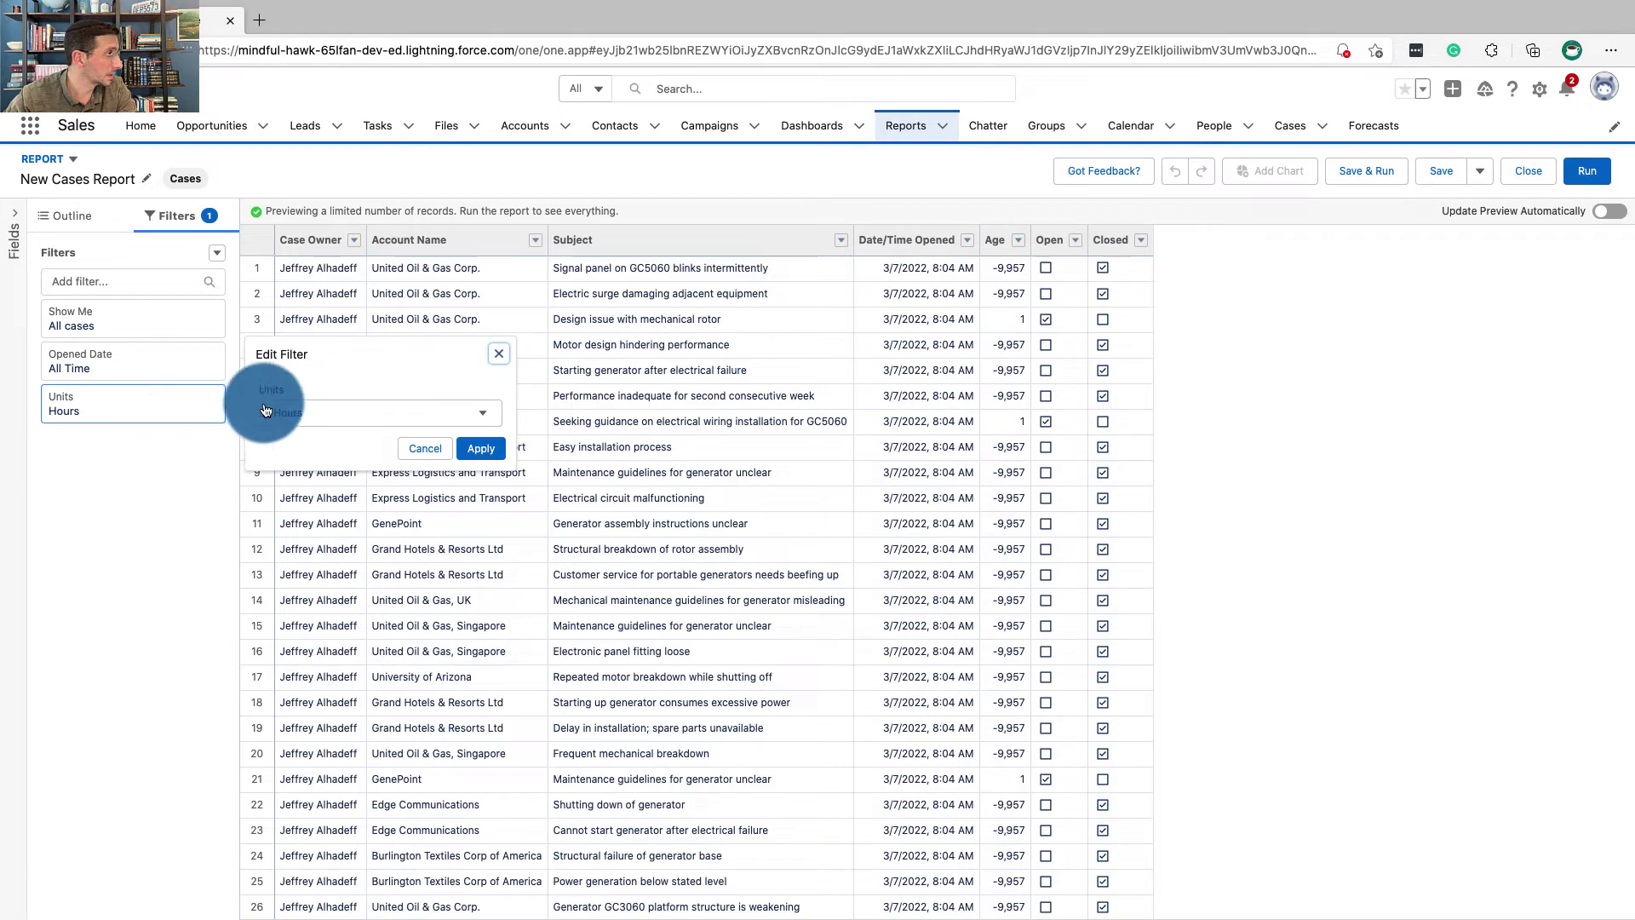
pyautogui.click(299, 413)
pyautogui.press('Escape')
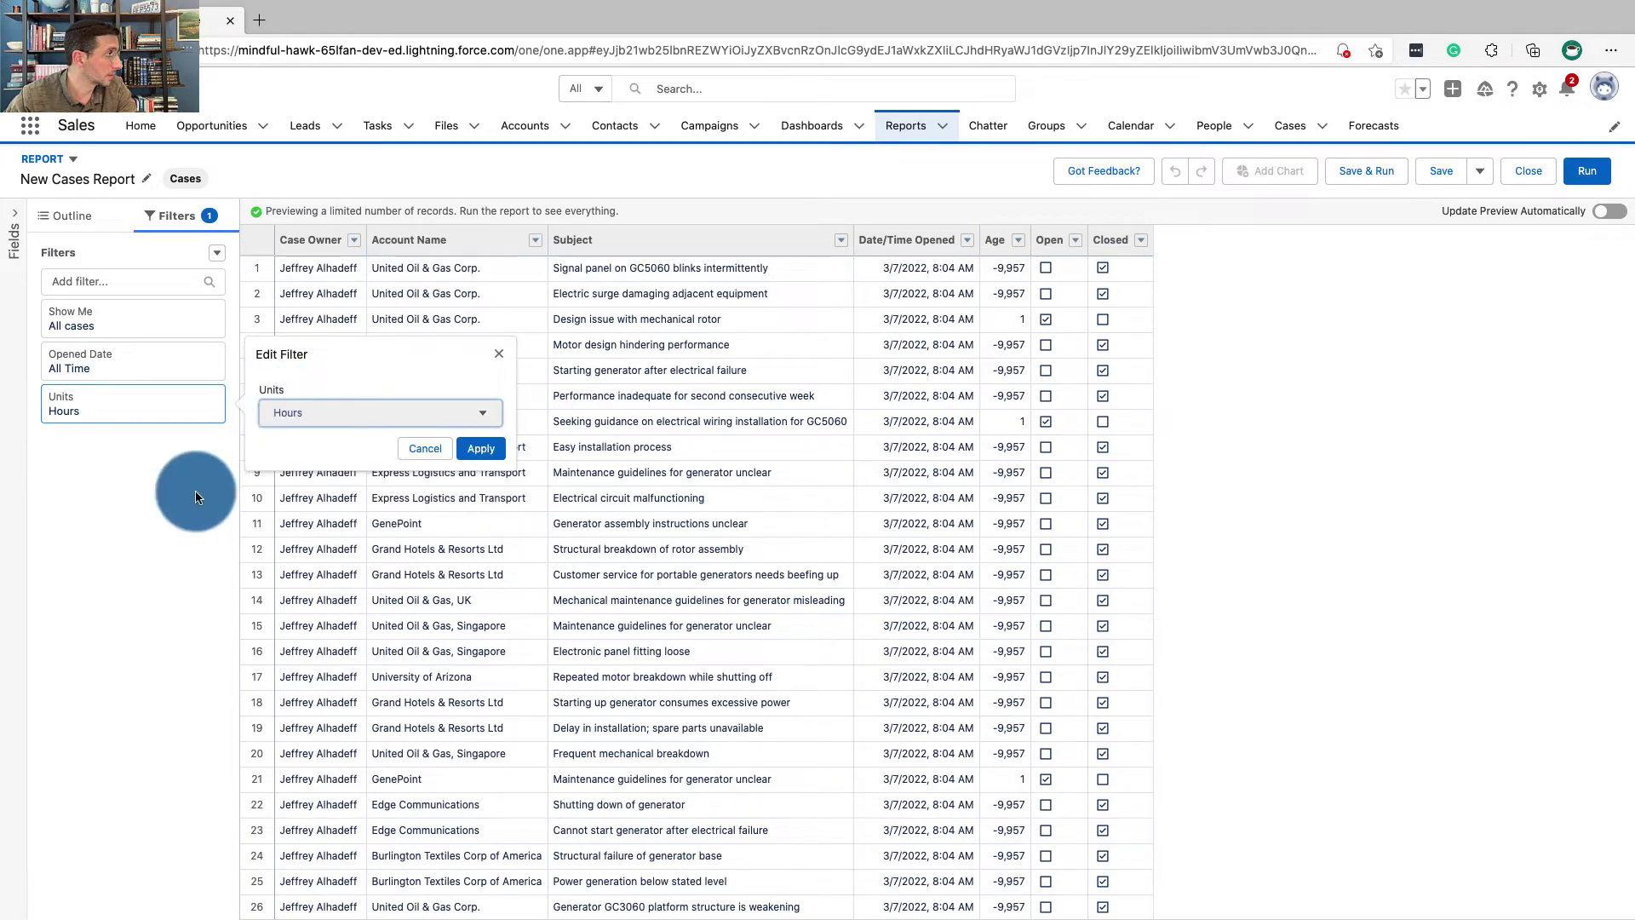
pyautogui.press('Escape')
pyautogui.hotkey('alt', 'Tab')
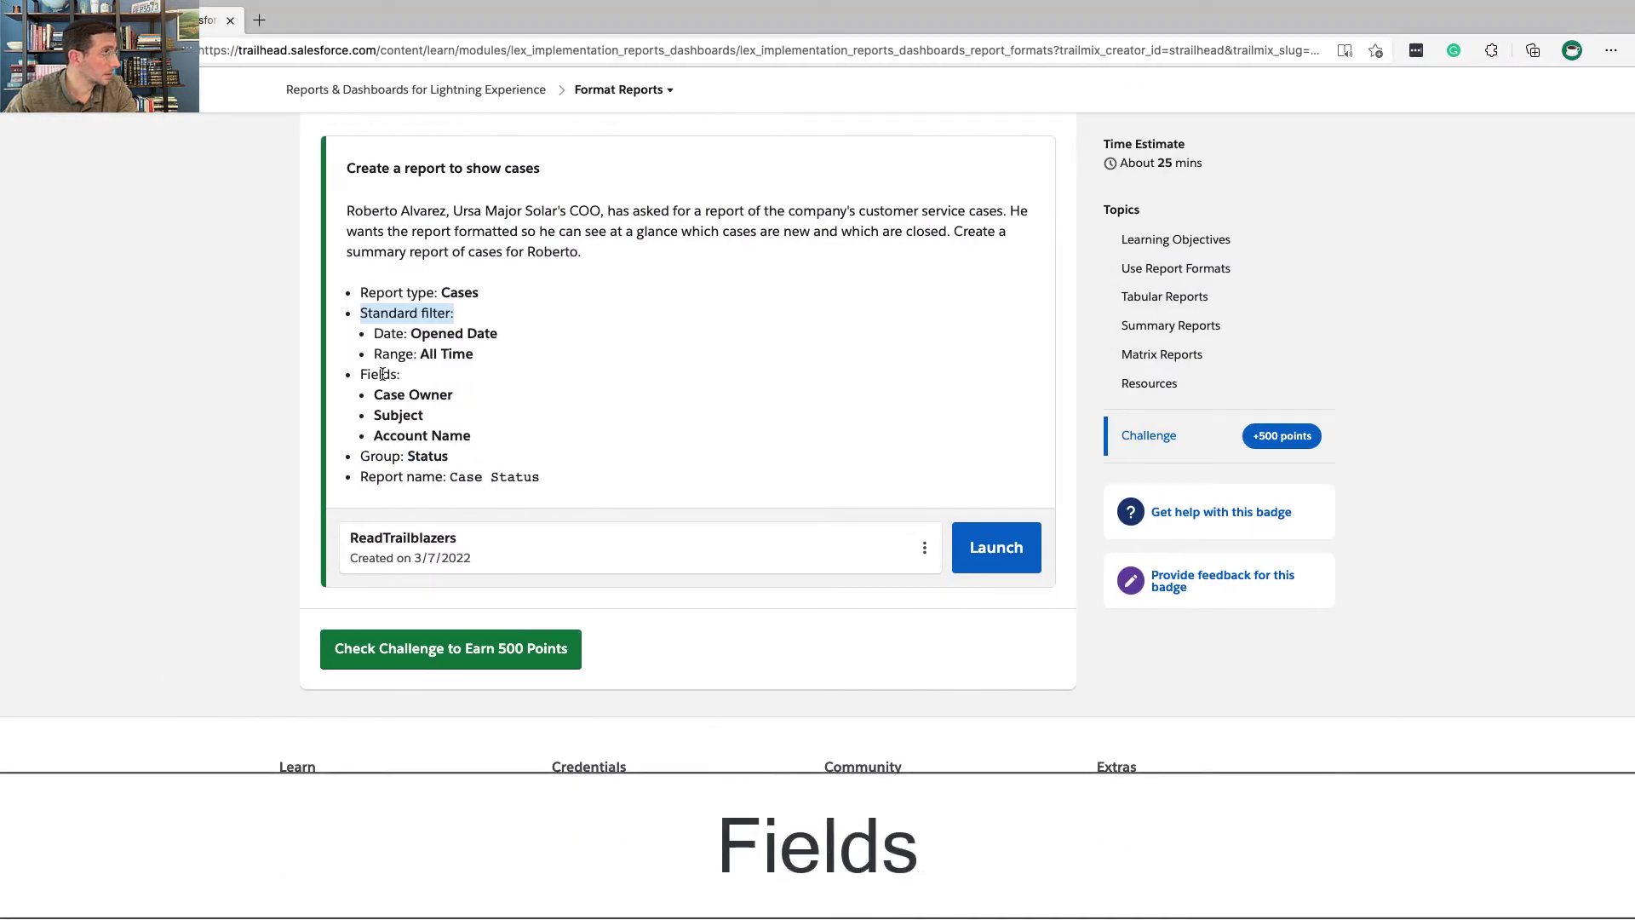
# - Compare the challenge's required fields with the report's Outline of groups and columns
pyautogui.doubleClick(325, 375)
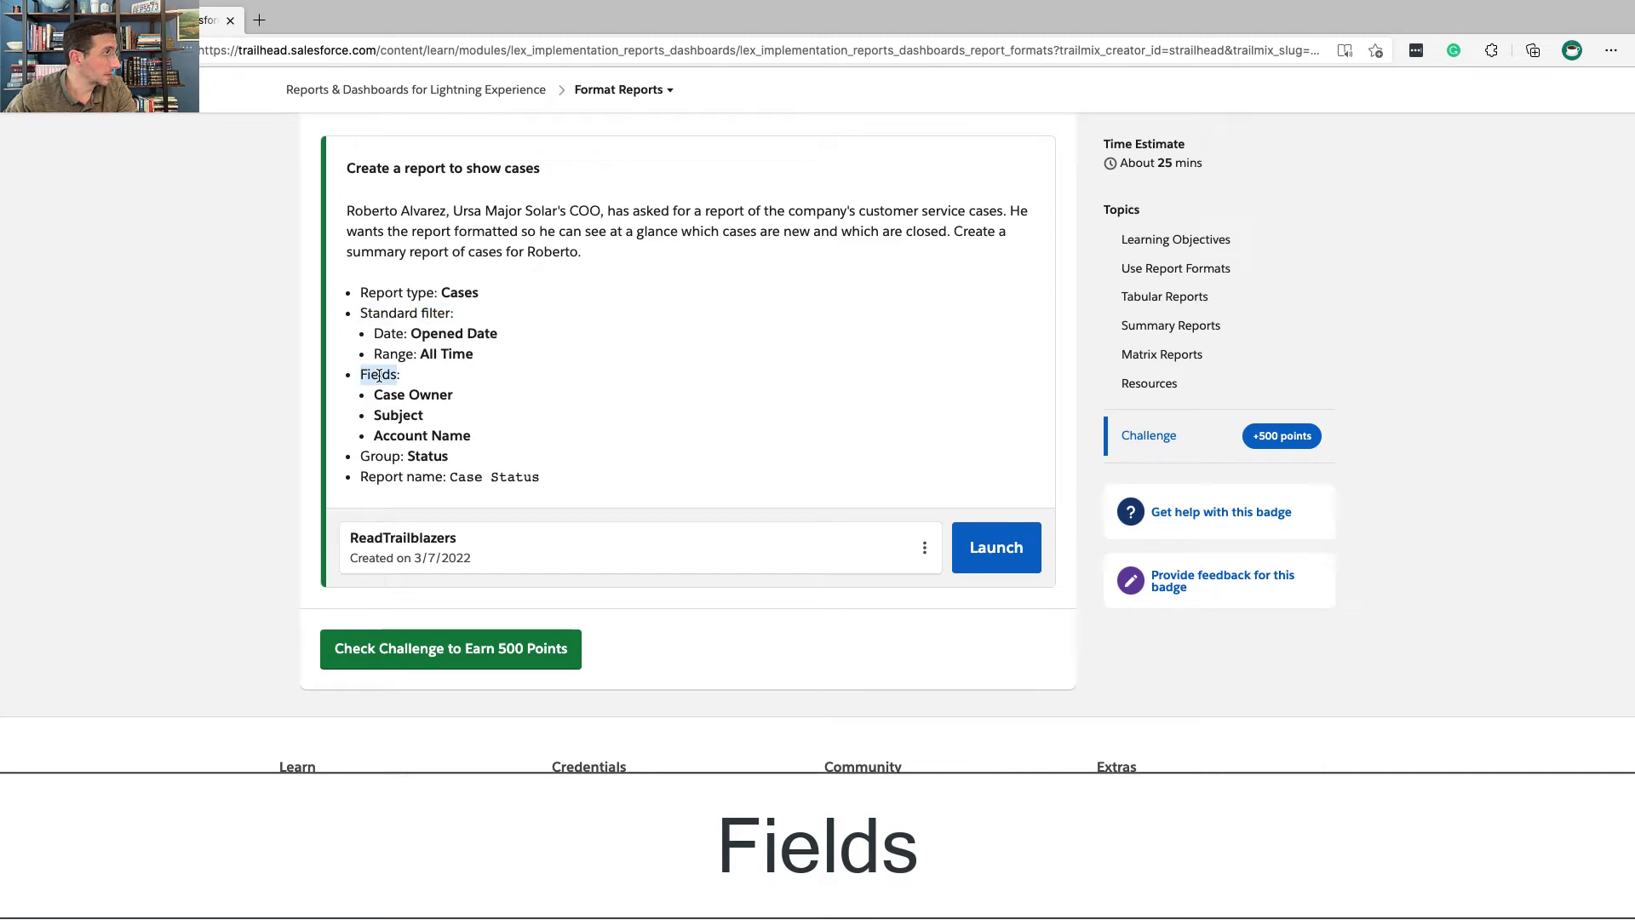
pyautogui.hotkey('alt', 'Tab')
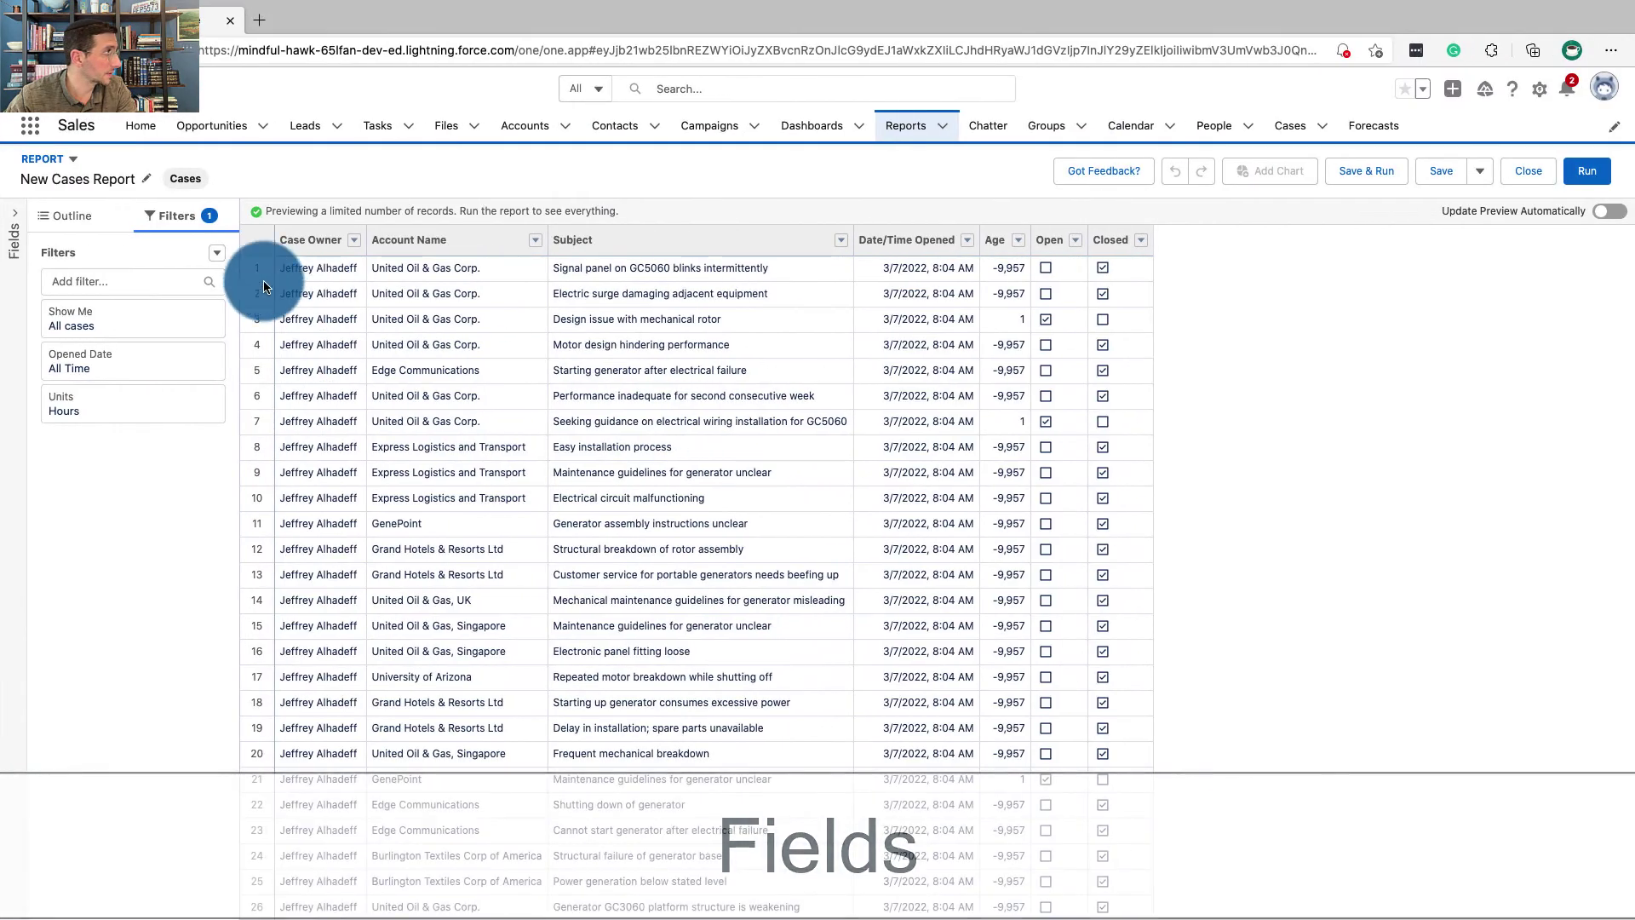
pyautogui.click(72, 215)
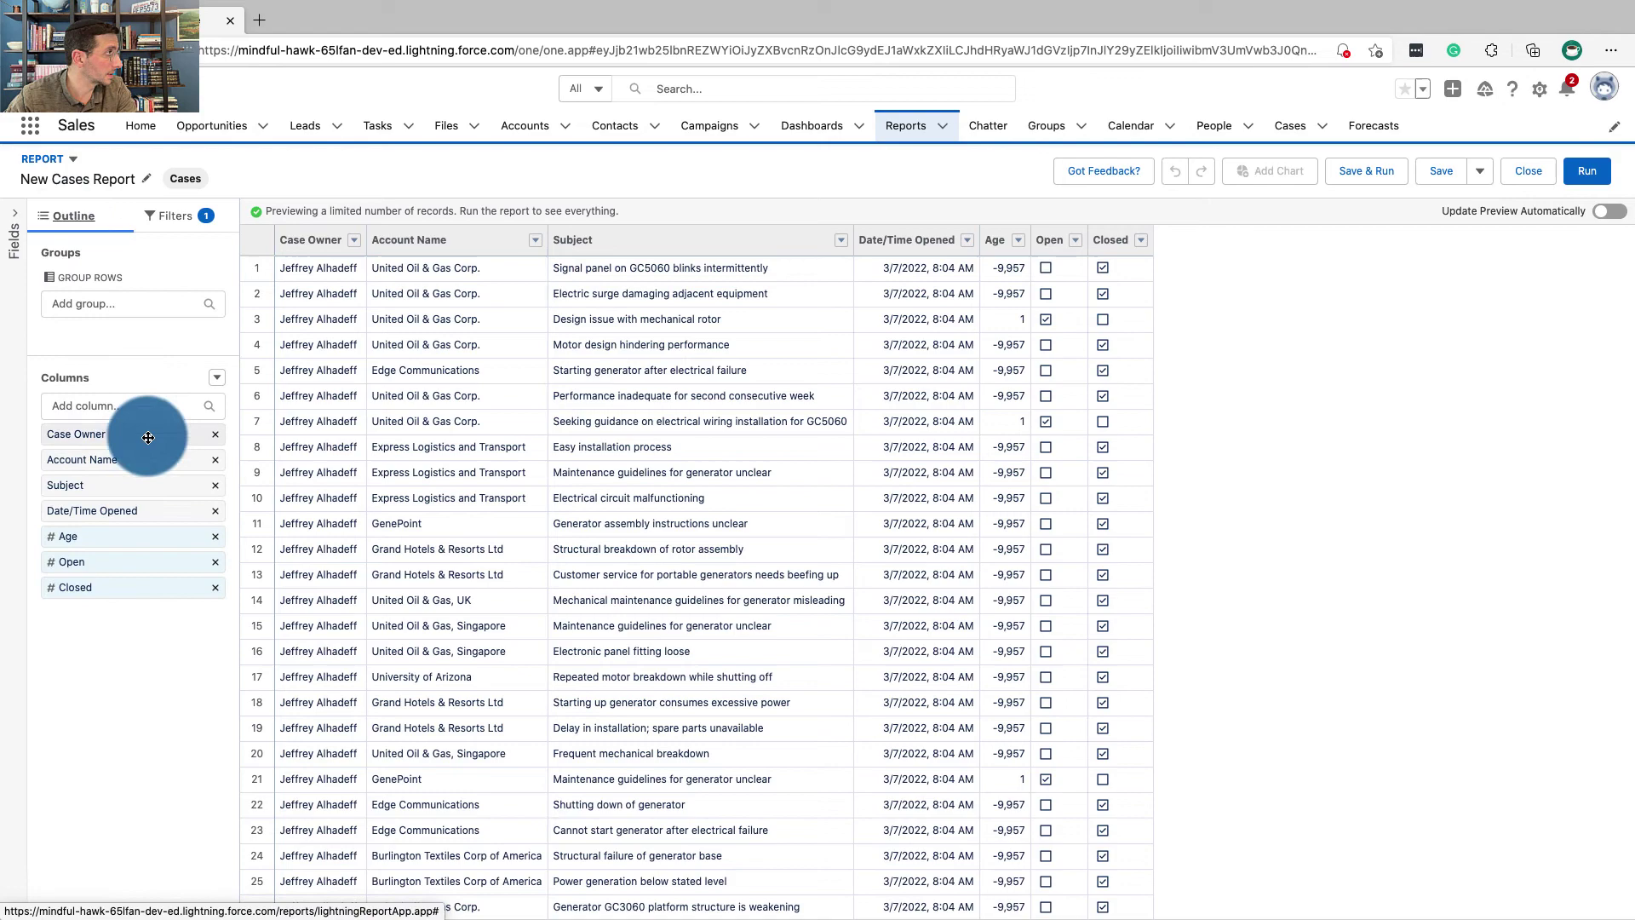
pyautogui.hotkey('alt', 'Tab')
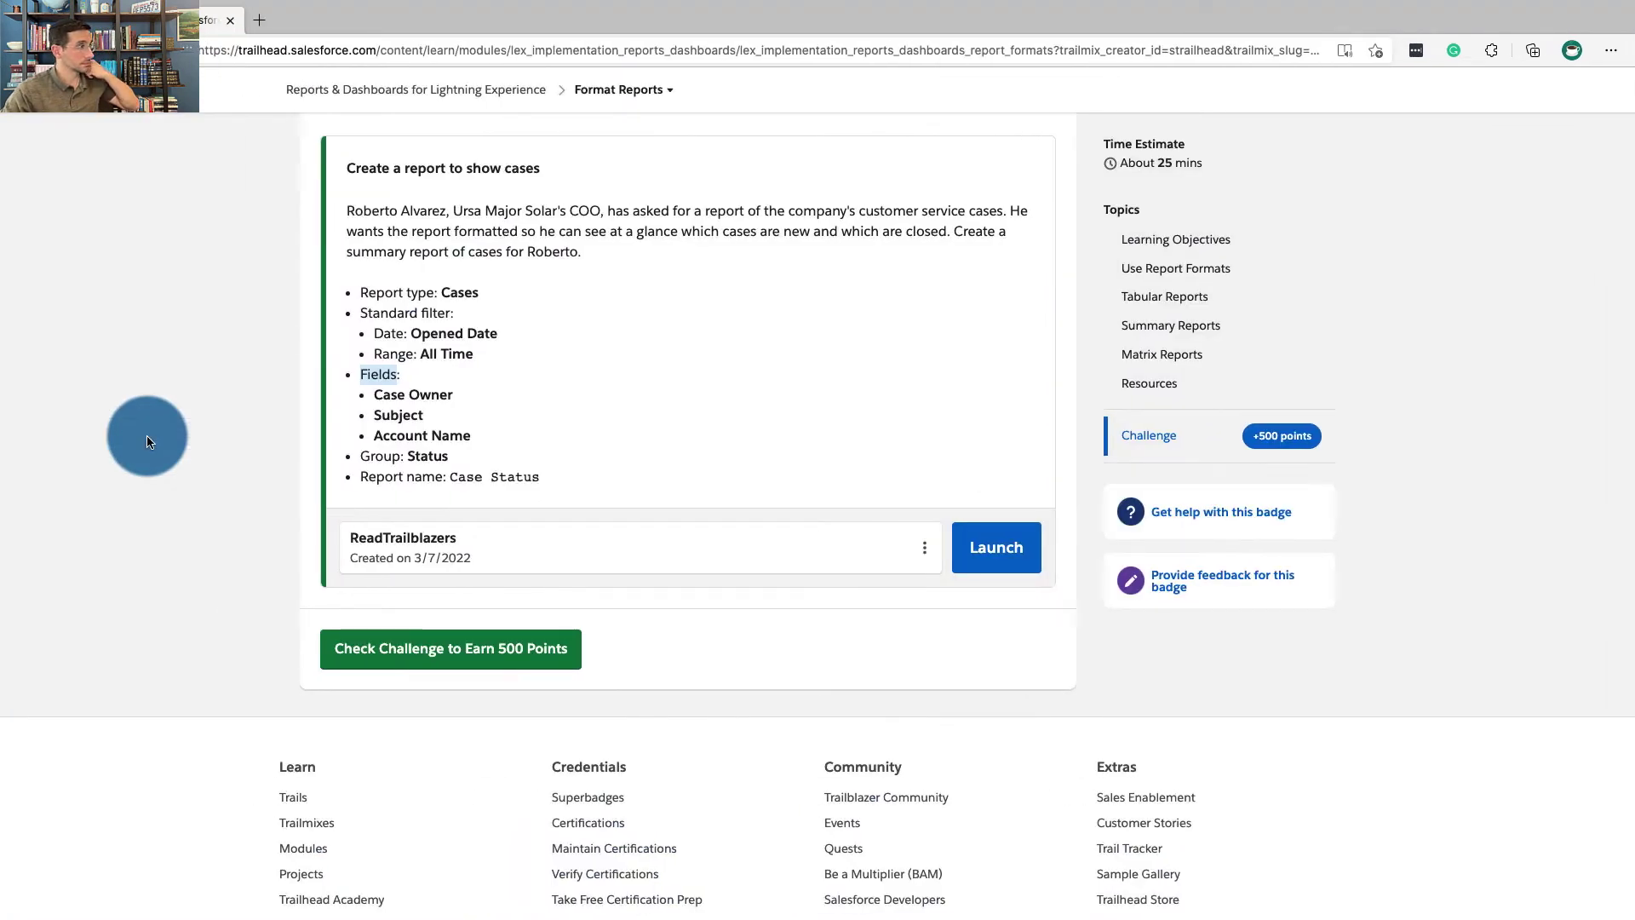
pyautogui.hotkey('alt', 'Tab')
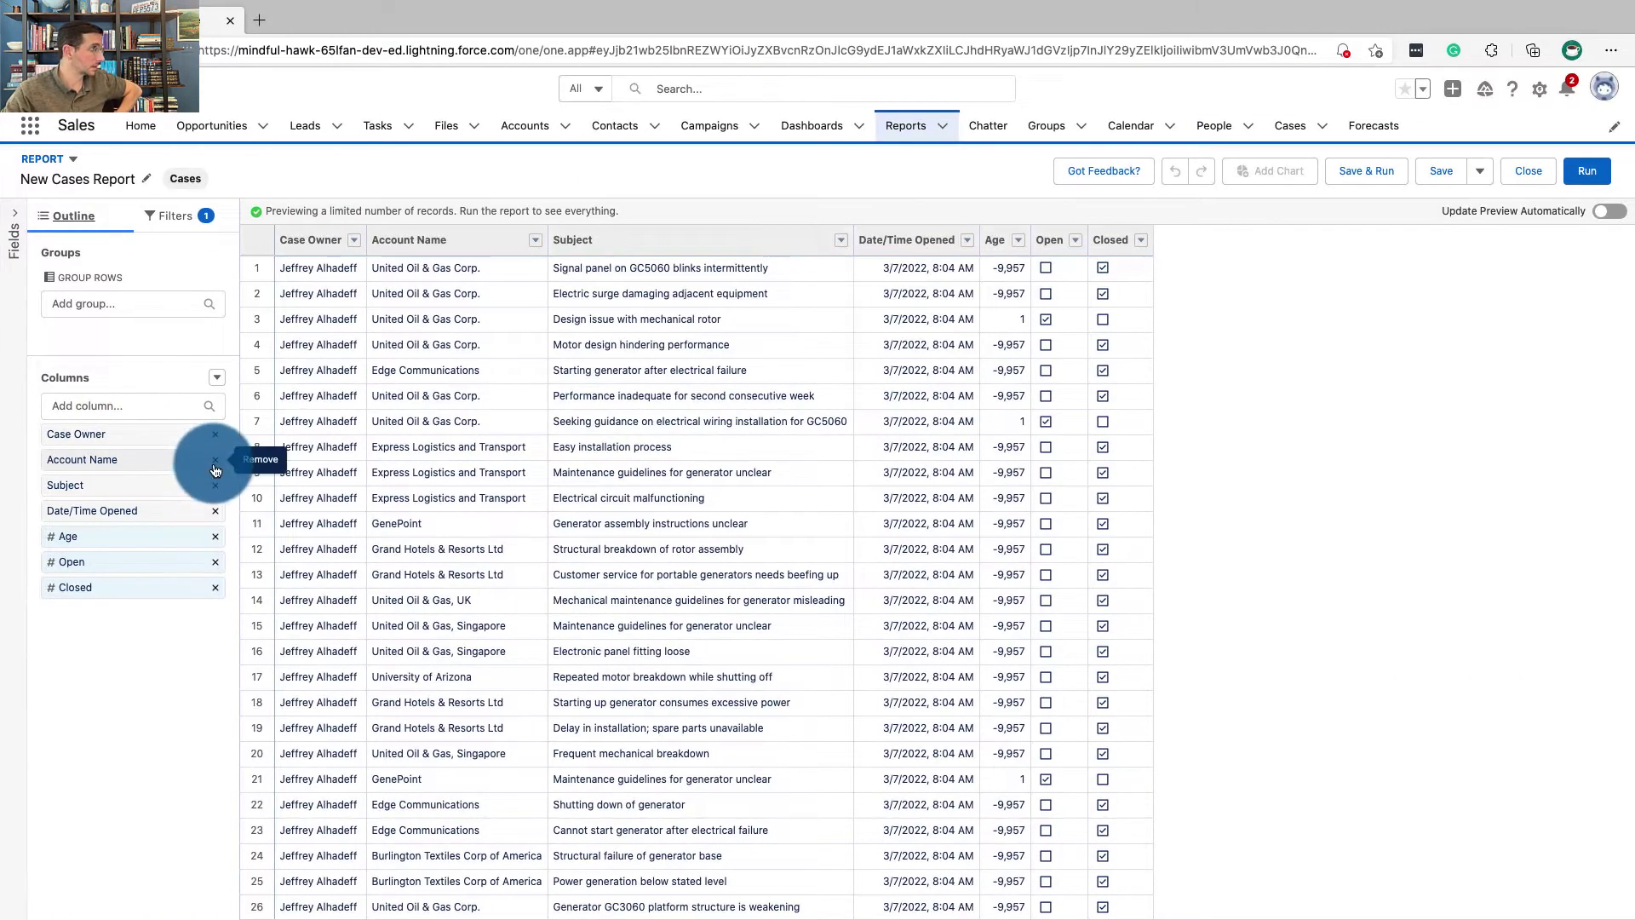
# - Remove the Account Name column and search 'account n' among the columns to add
pyautogui.click(214, 462)
pyautogui.hotkey('alt', 'Tab')
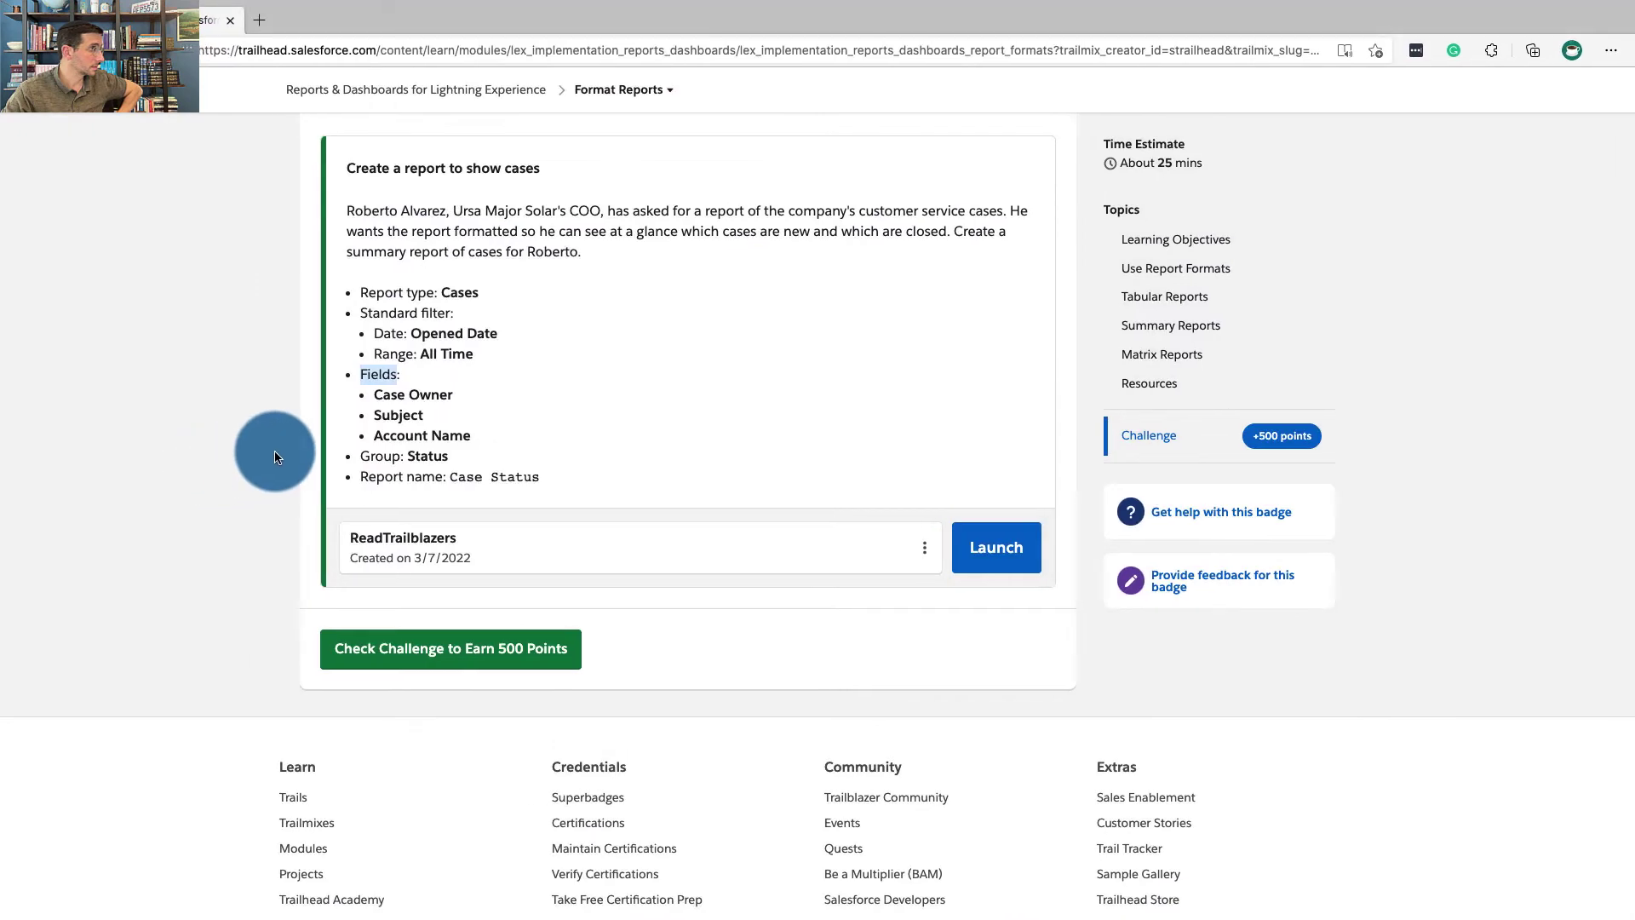
pyautogui.hotkey('alt', 'Tab')
pyautogui.click(154, 406)
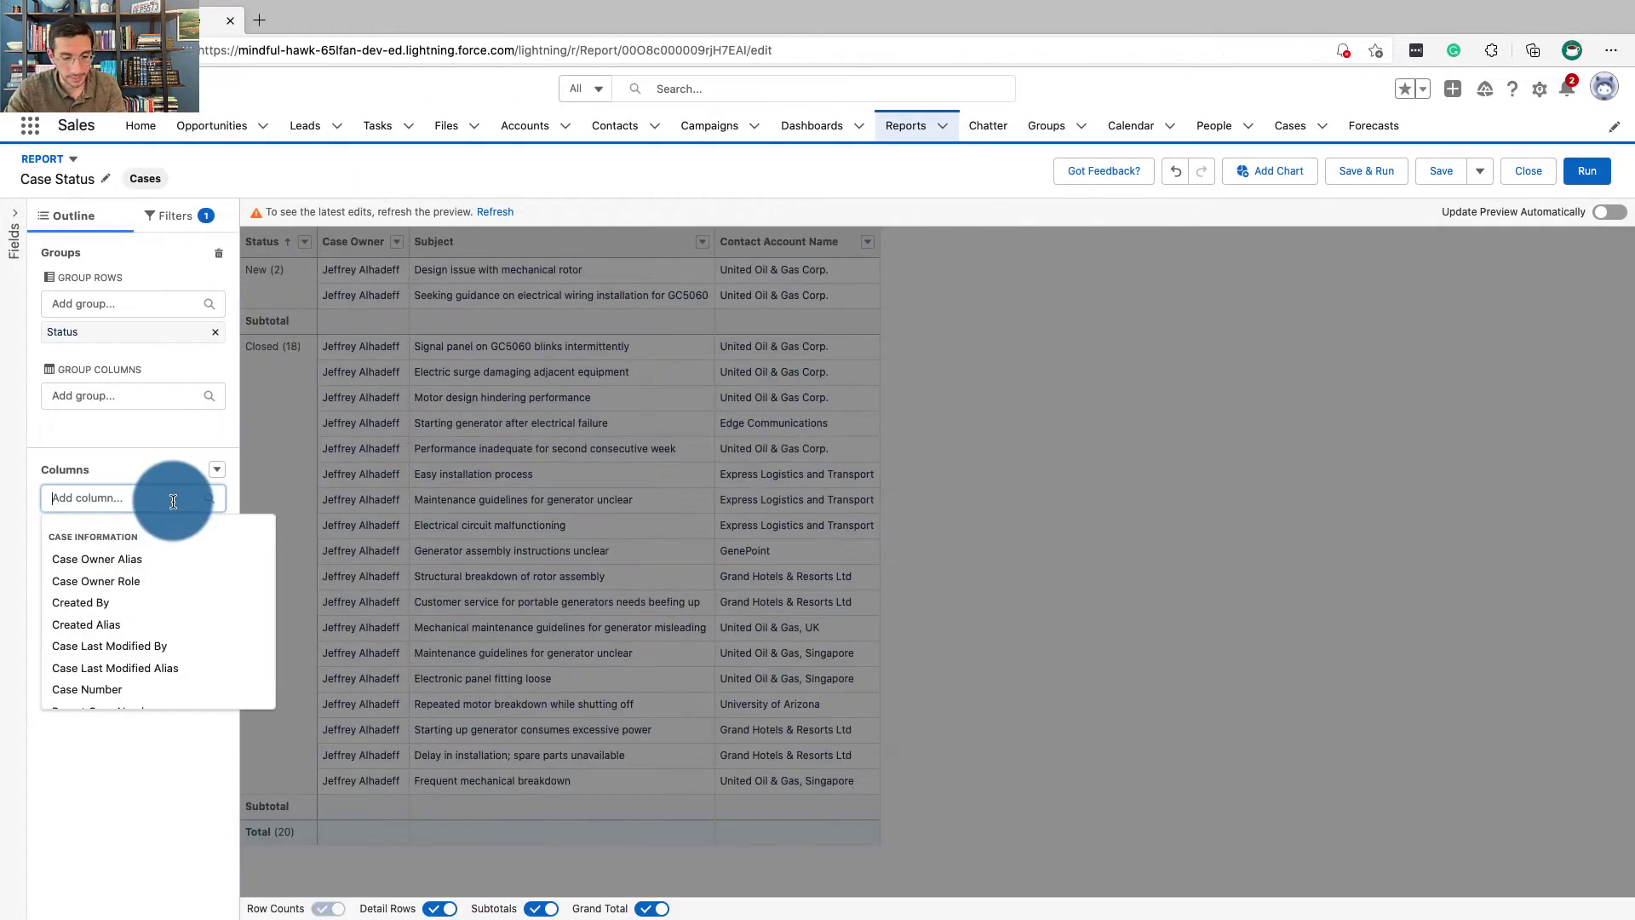
pyautogui.write('acc')
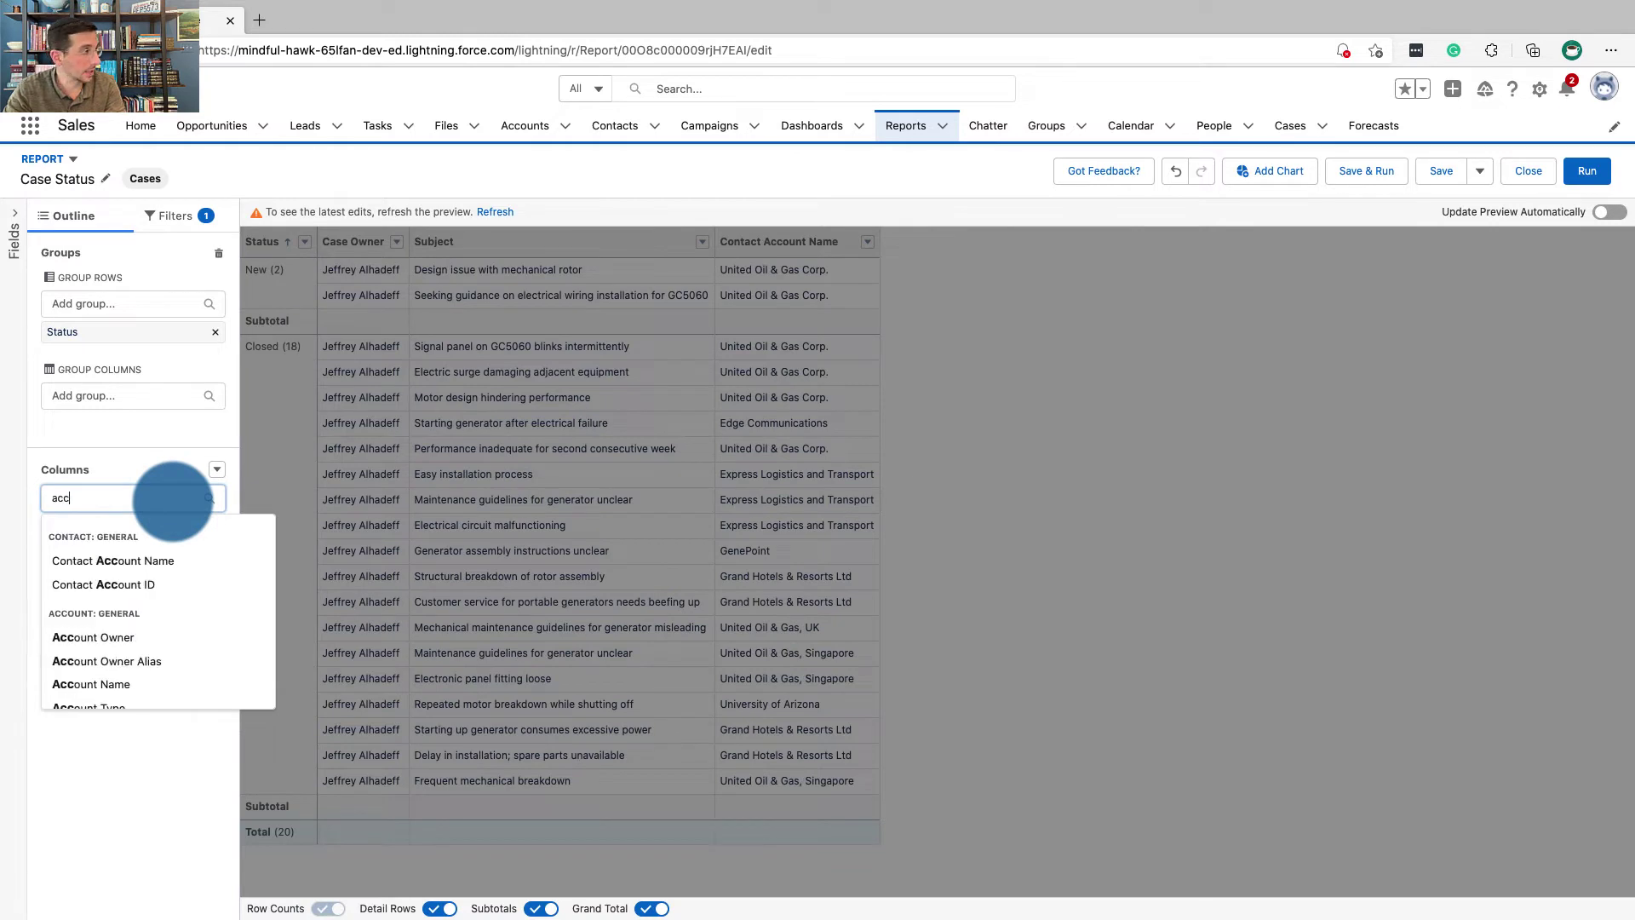
pyautogui.write('ount na')
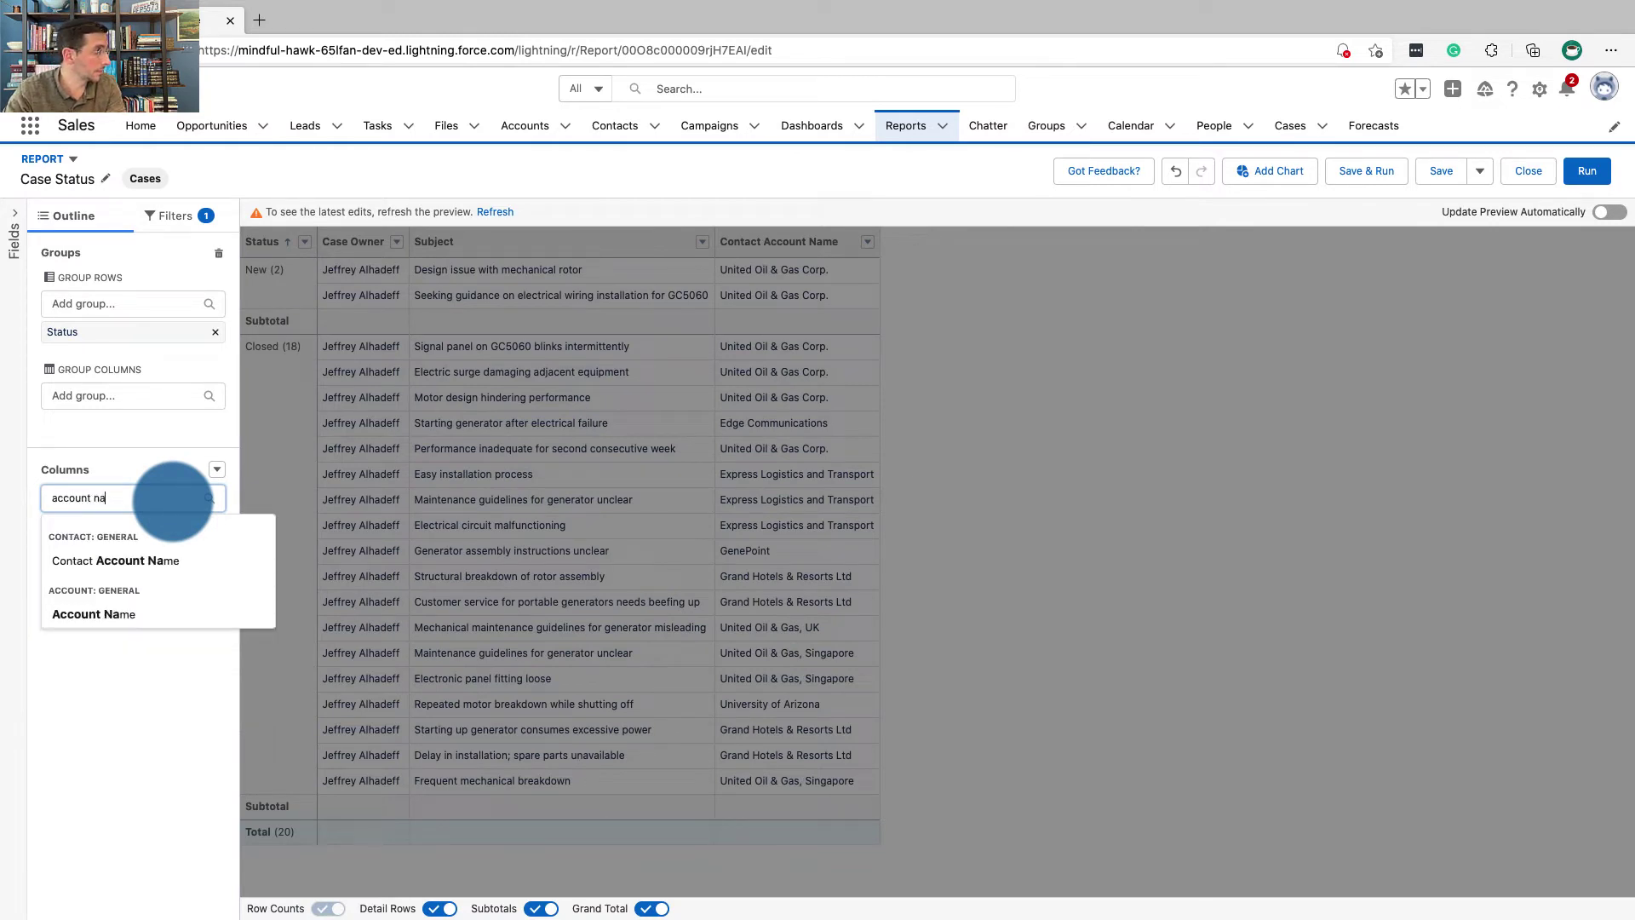
# - Add Account Name as a column and save and run the Case Status report
pyautogui.click(120, 612)
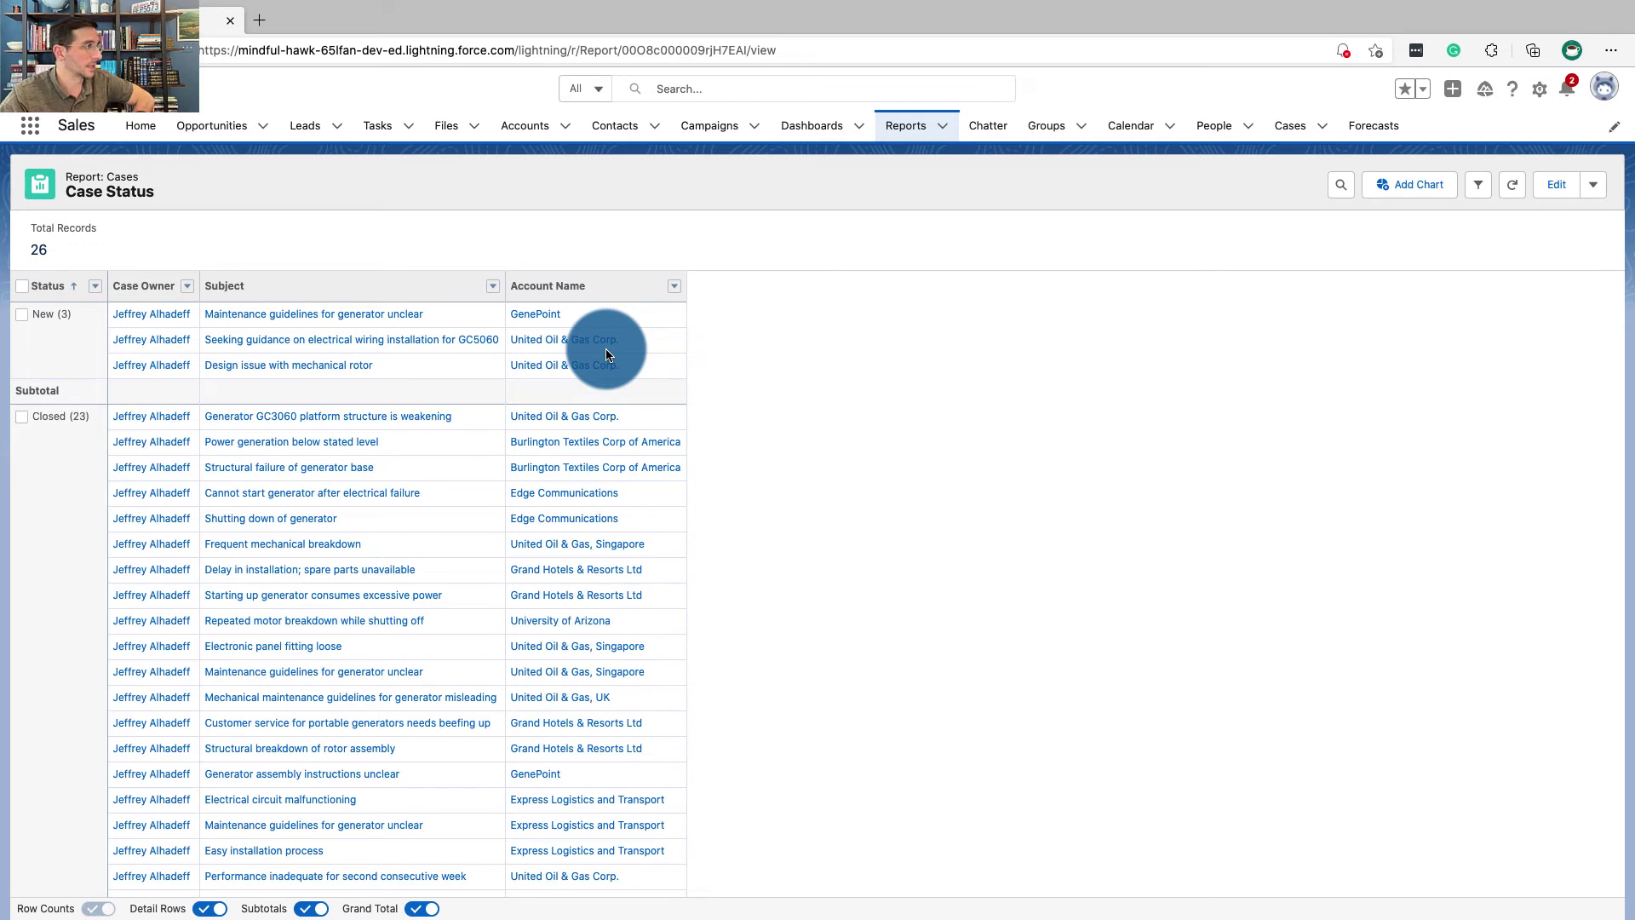
pyautogui.hotkey('ctrl', 'Left')
# - Check the challenge for 500 points and earn the Reports & Dashboards for Lightning Experience badge
pyautogui.scroll(-5, 558, 413)
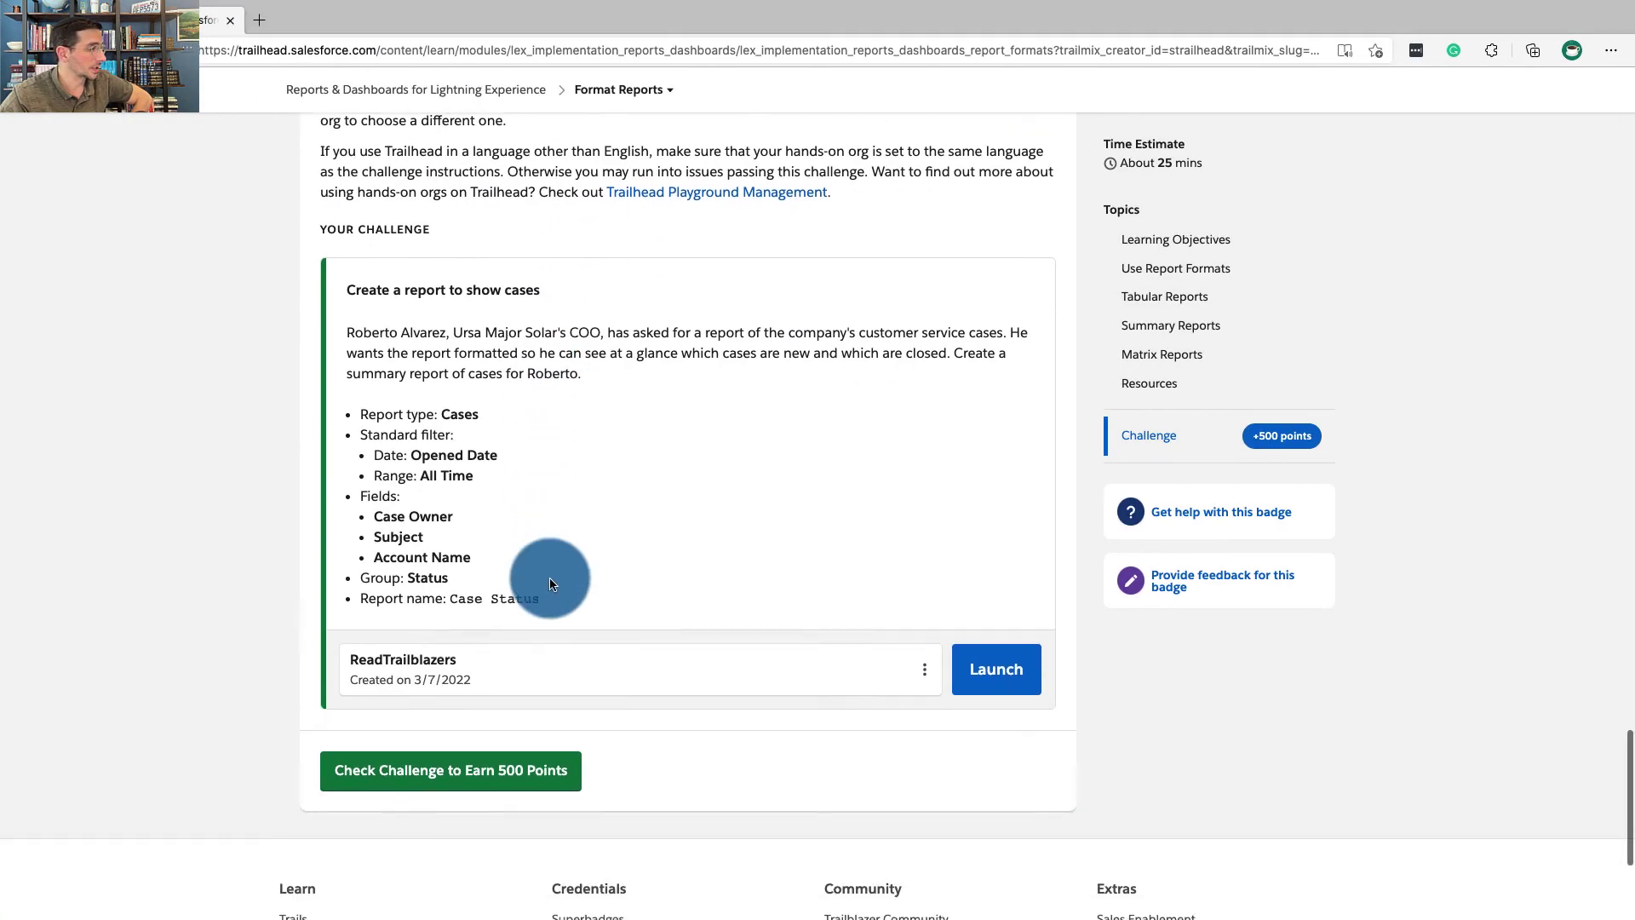
pyautogui.click(523, 598)
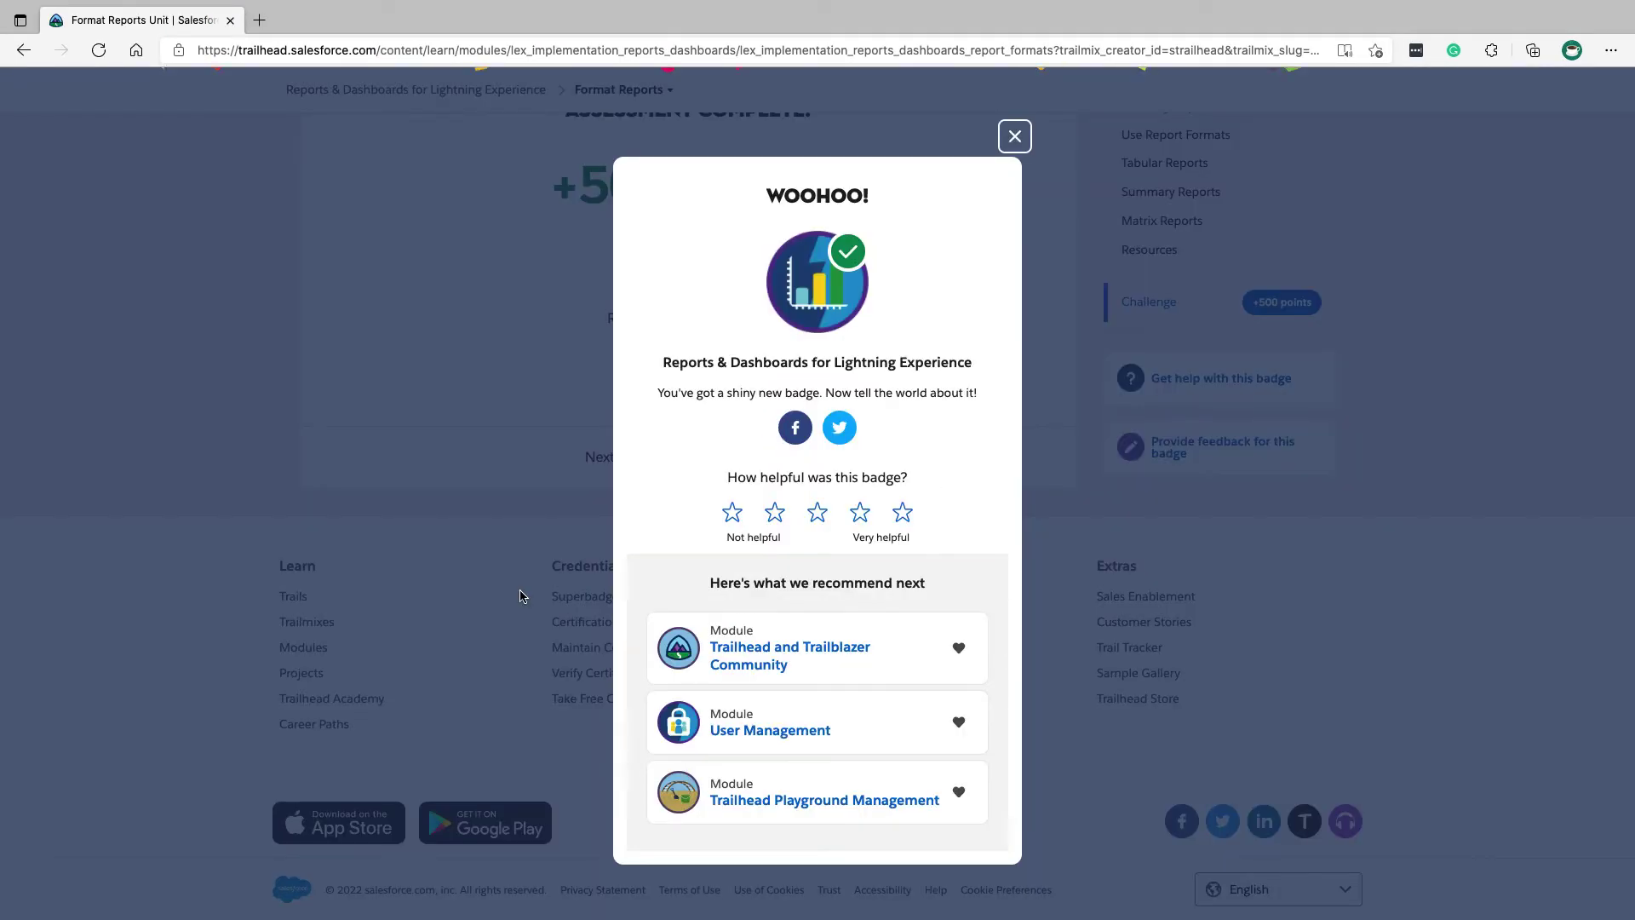